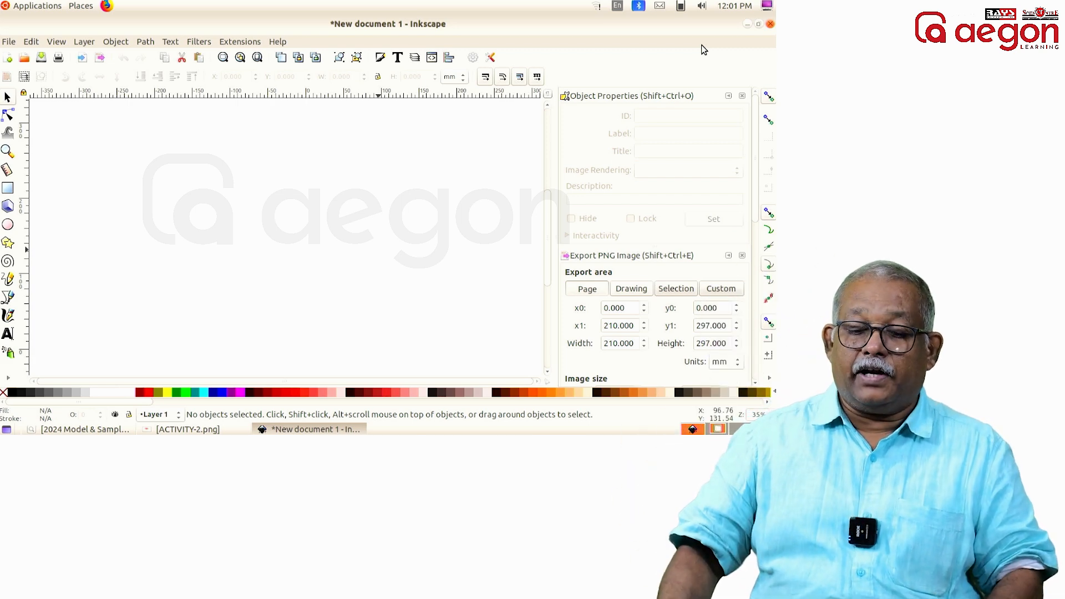
click(8, 224)
drag(147, 168, 250, 264)
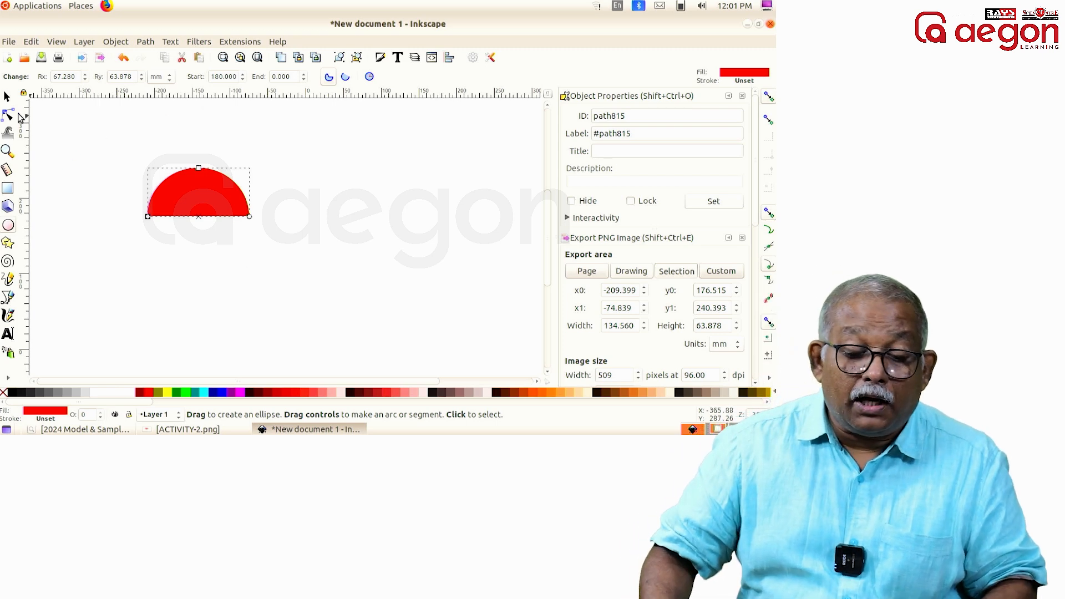
click(8, 98)
key(Delete)
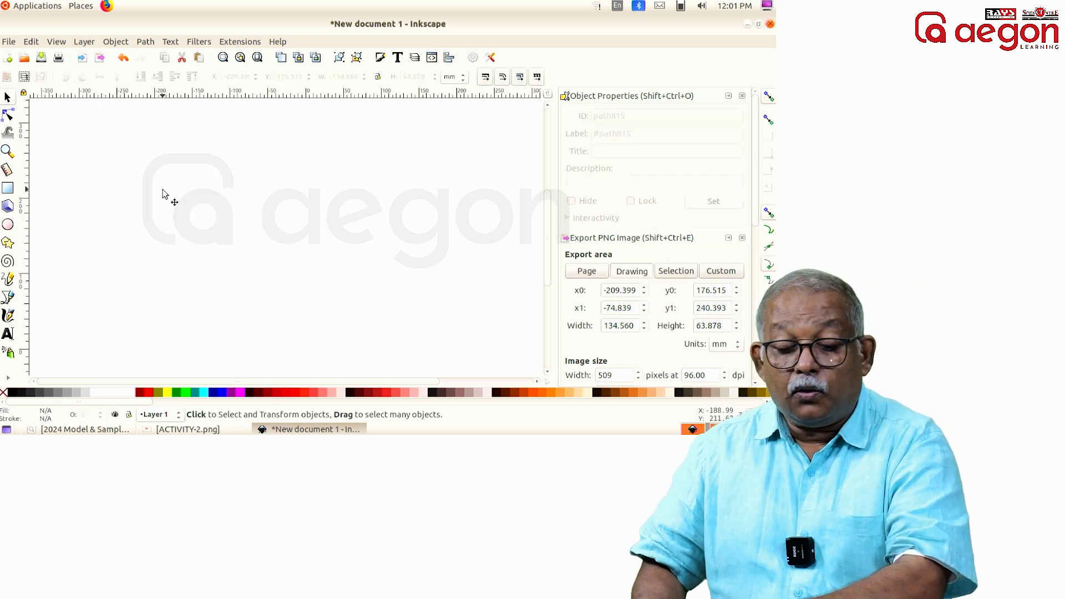
Step: Draw a lower half-ellipse segment about 205 by 87 mm, with start angle 0 and end angle 180 degrees
click(9, 227)
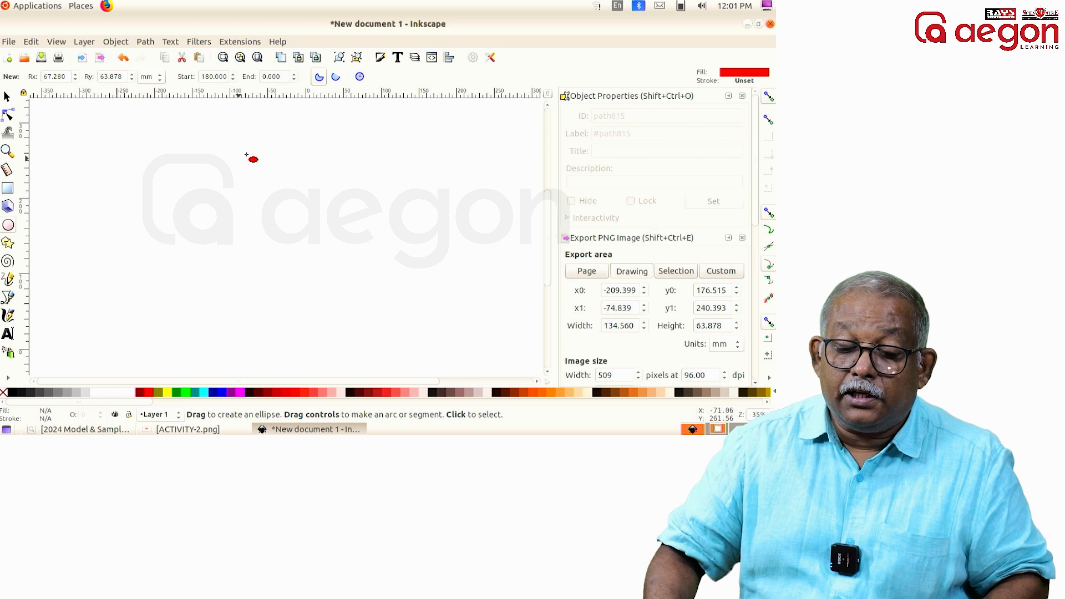
drag(201, 76, 223, 77)
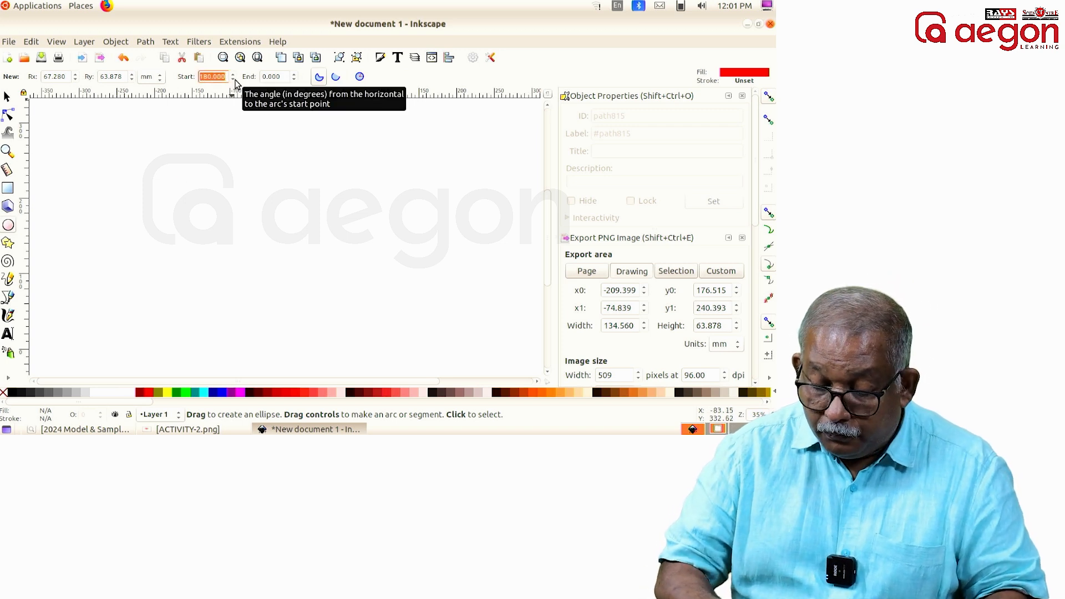
text(0)
key(Tab)
text(1)
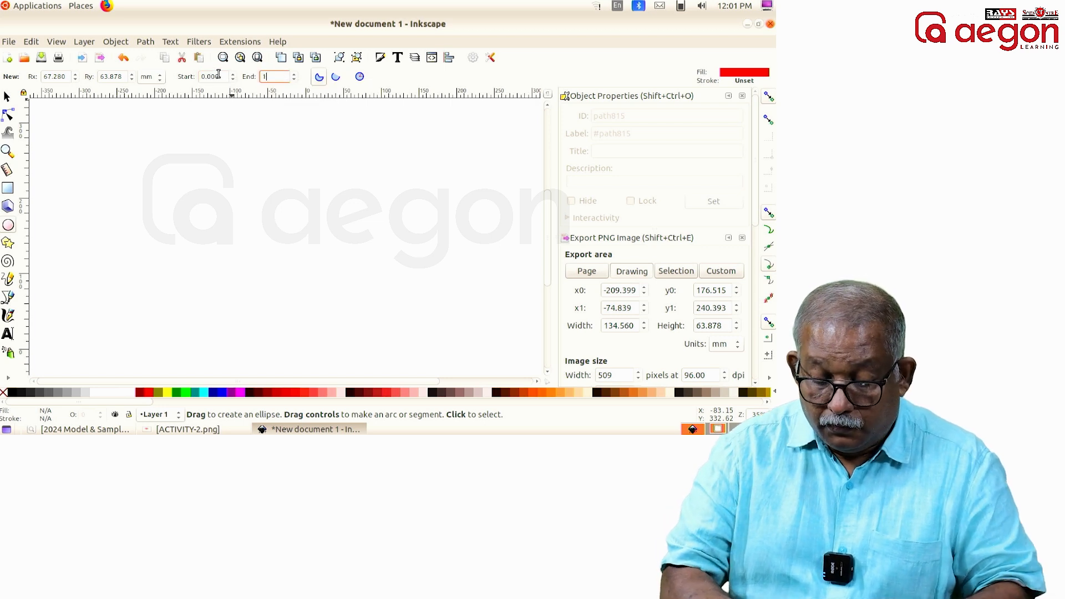
text(80)
drag(180, 178, 336, 308)
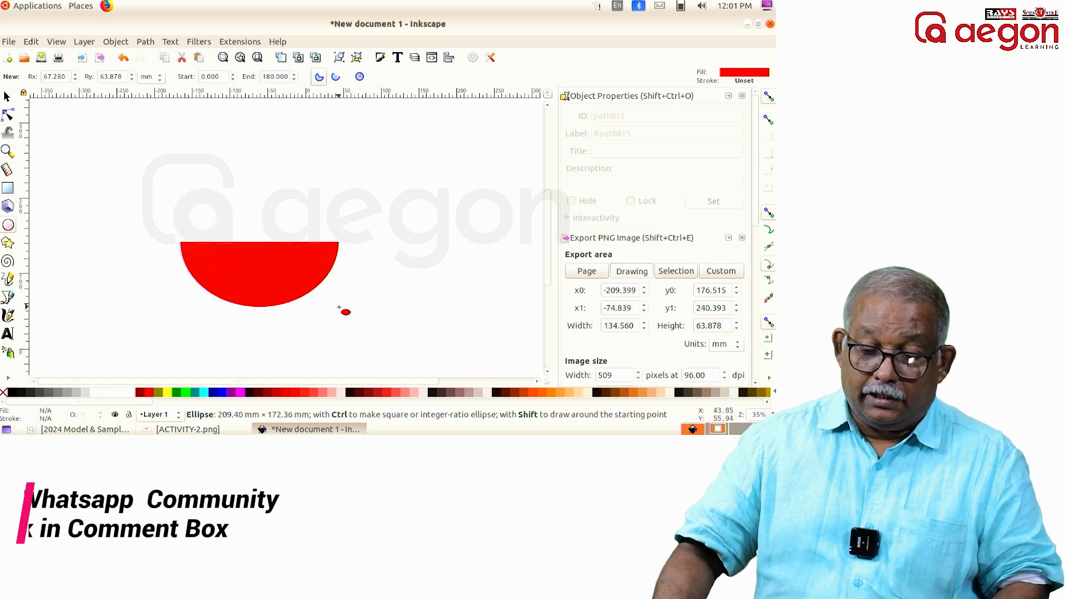
Step: Move the half-ellipse up the canvas, enlarge it to about 221 by 101 mm, and fill it with Green (#008000)
click(8, 98)
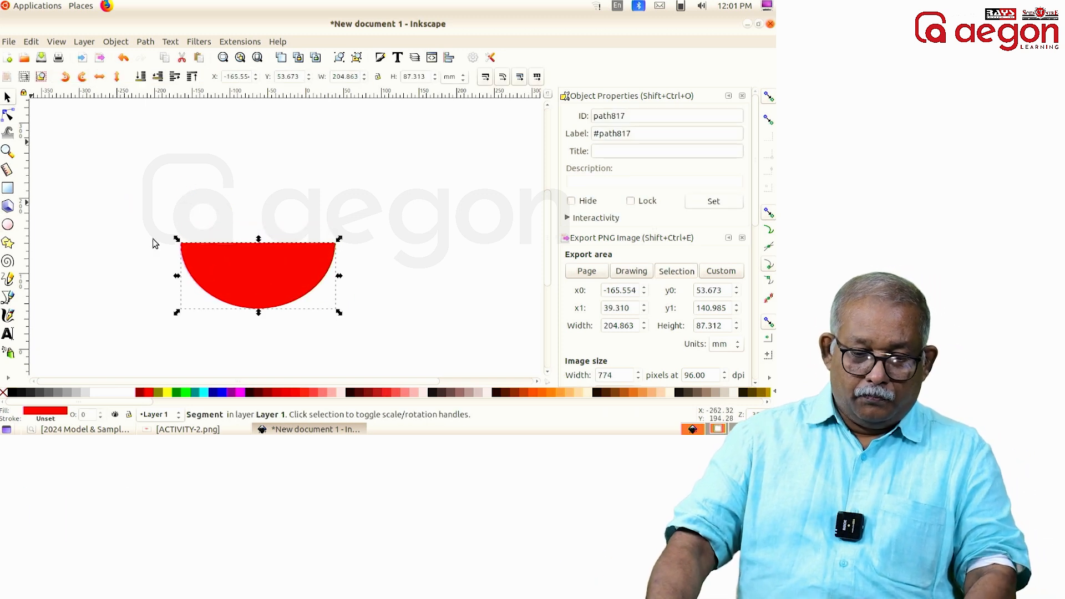
drag(278, 287, 275, 206)
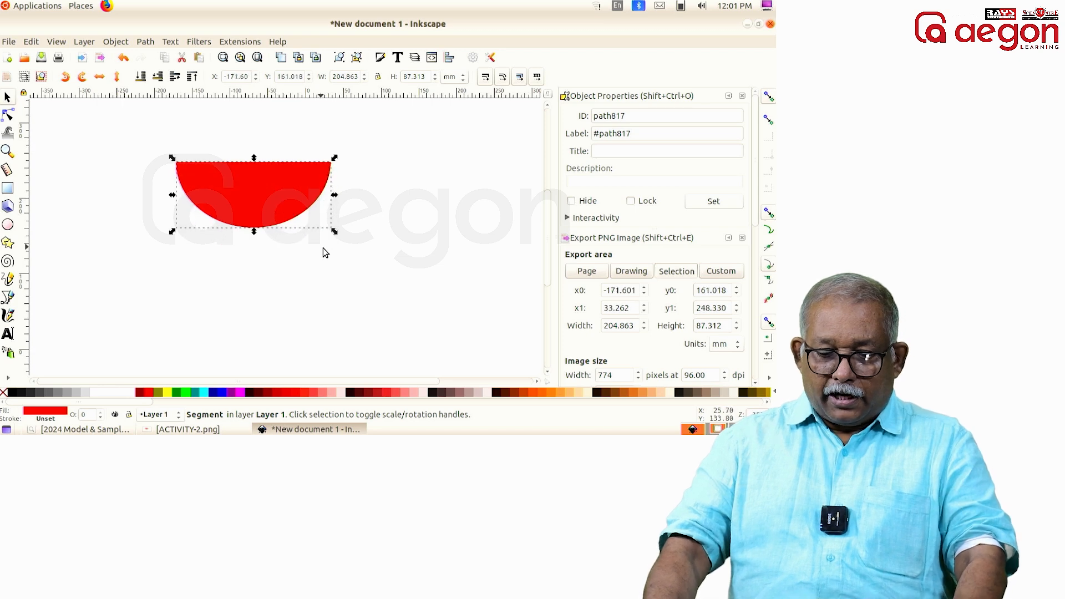
drag(337, 235, 347, 244)
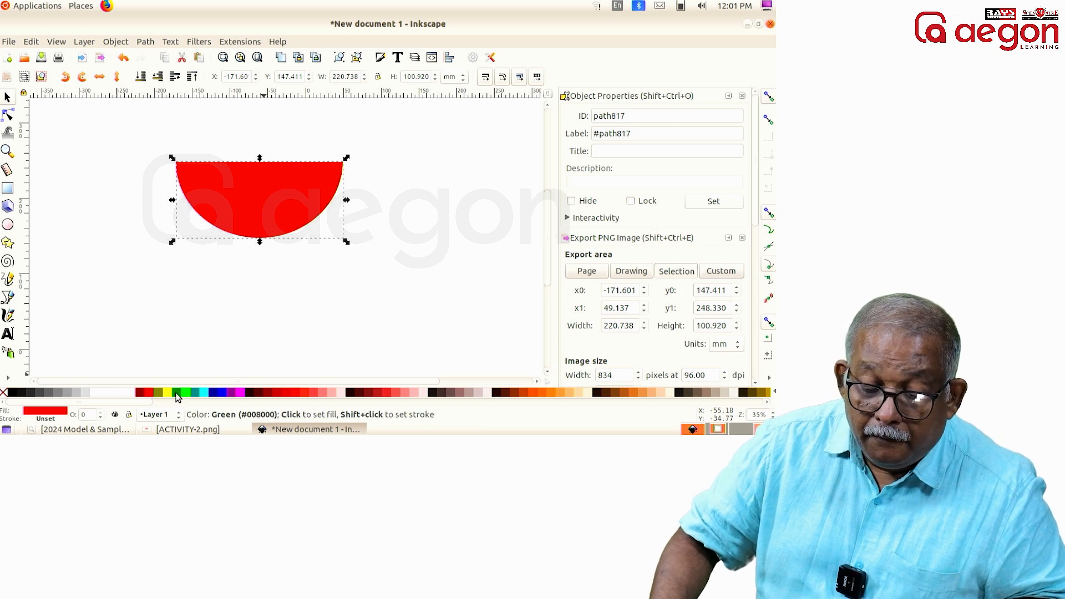
click(177, 393)
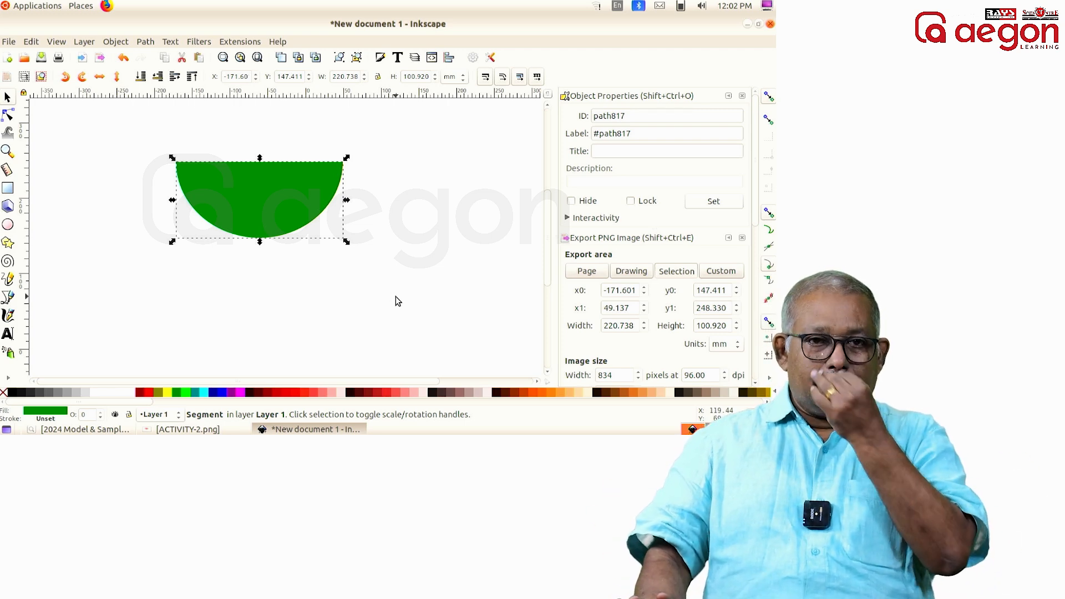
Step: Duplicate the green segment, fill the copy with light red (#ff8080), and resize it to about 200 by 89 mm, centred against the green's upper edge
right_click(254, 188)
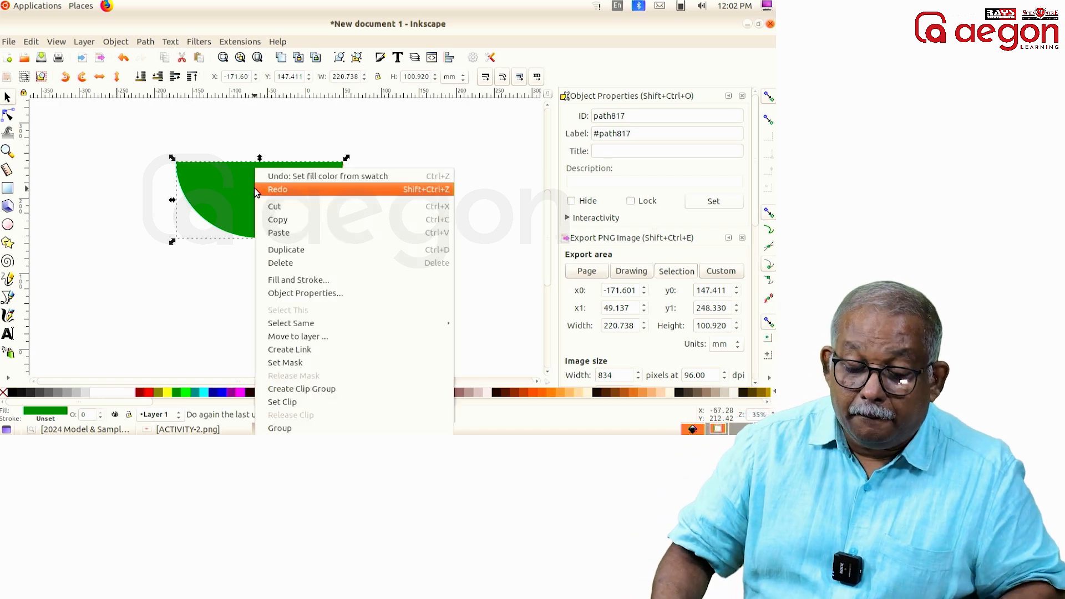
click(300, 251)
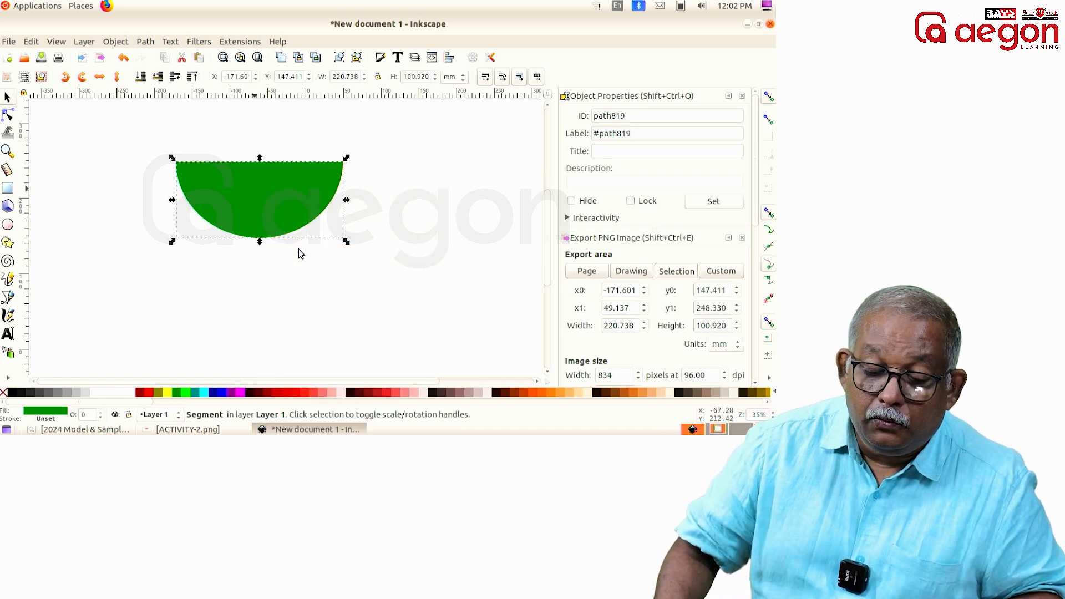
drag(173, 158, 196, 159)
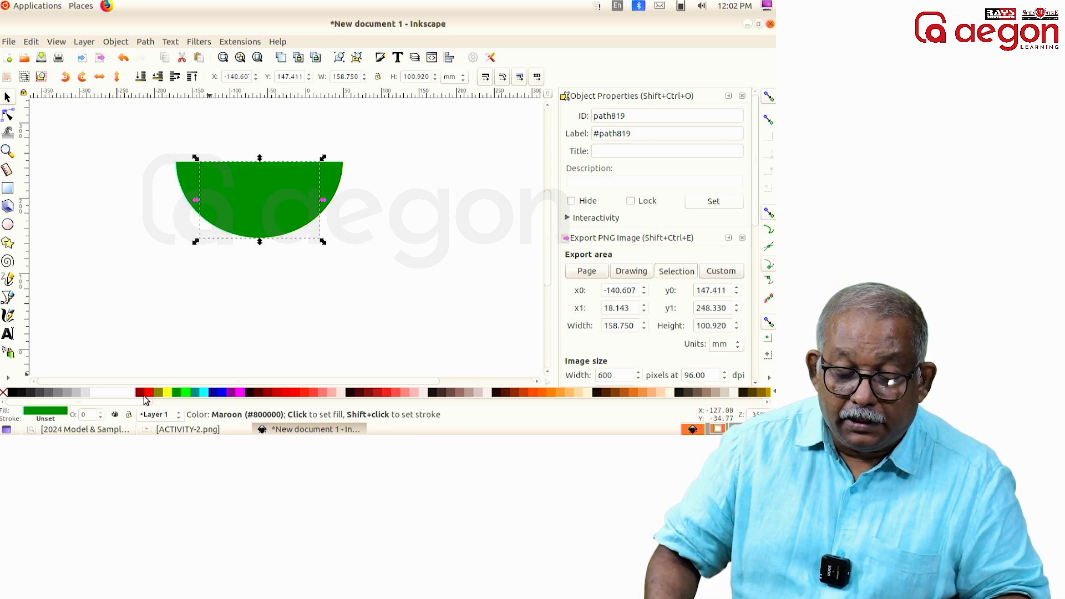
click(326, 393)
drag(262, 245, 262, 237)
drag(199, 197, 178, 186)
drag(319, 186, 339, 186)
drag(251, 181, 254, 188)
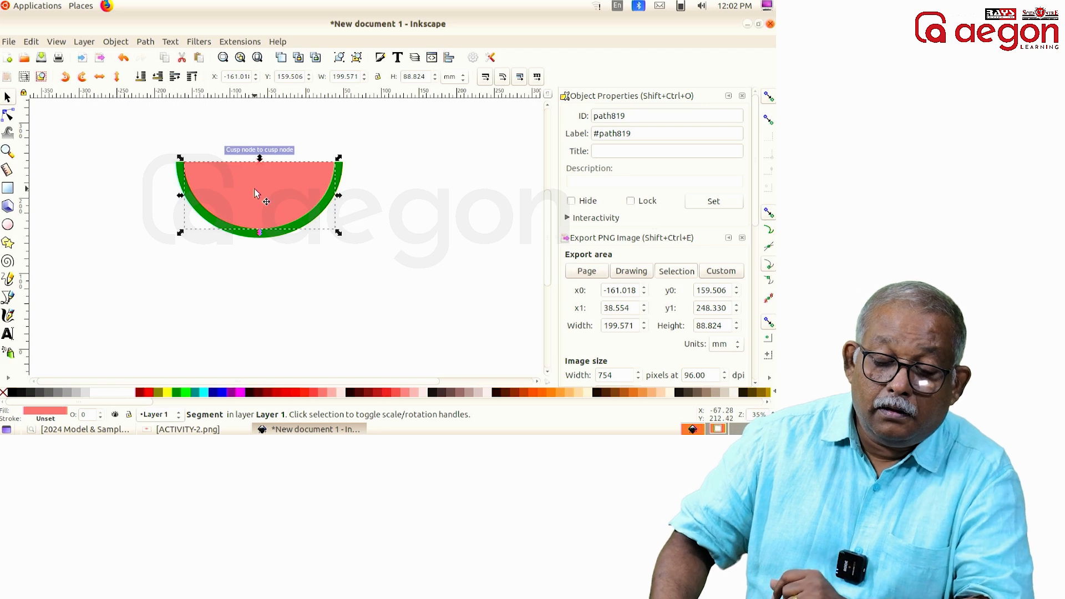
key(alt)
key(alt+Up)
key(alt+Up)
key(alt+Down)
key(alt+Down)
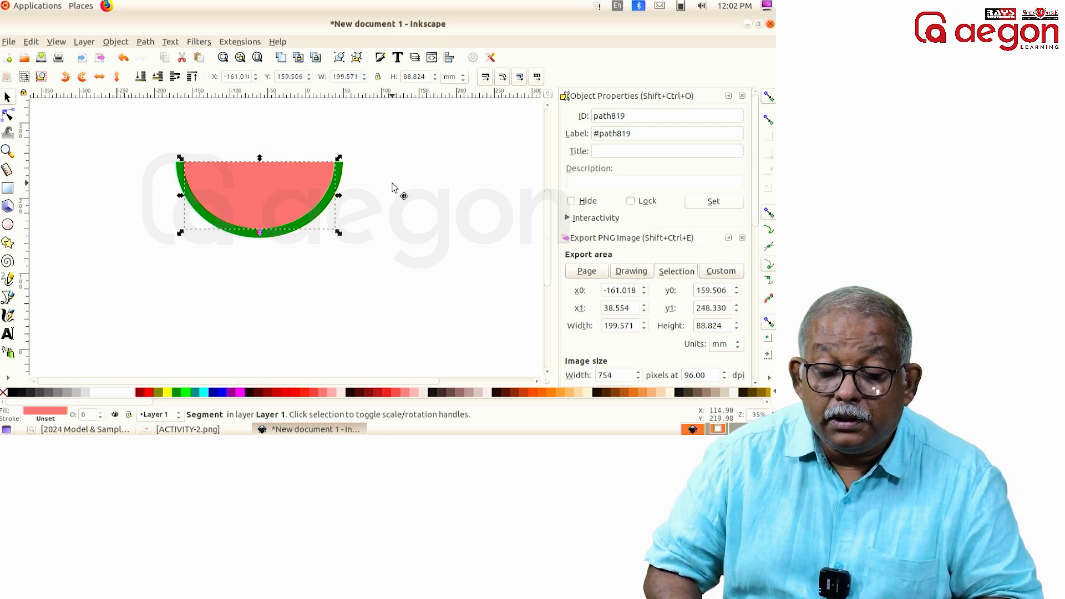
key(Escape)
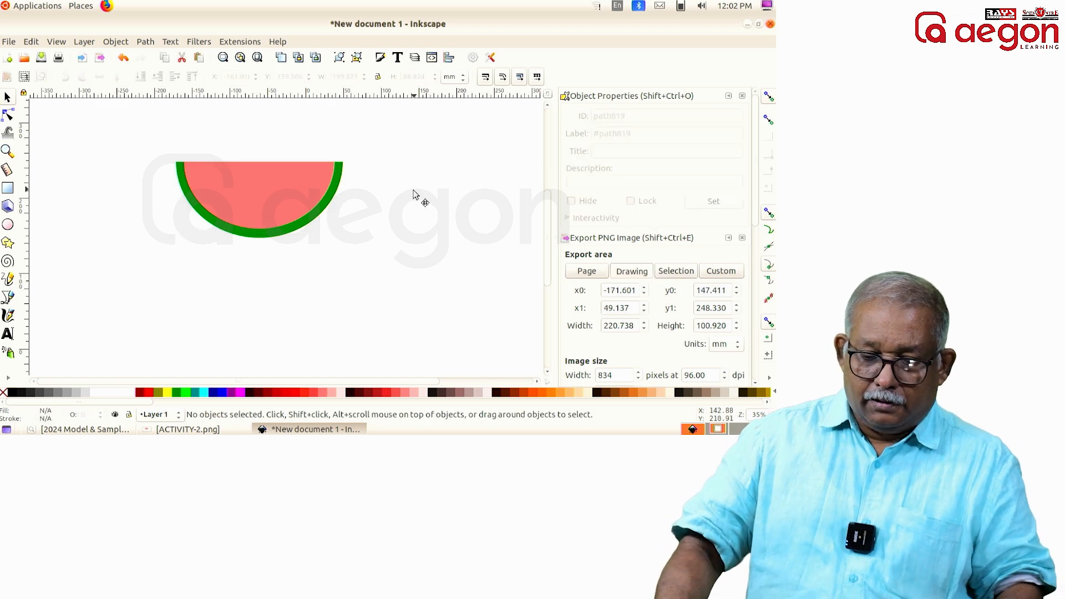
Step: Give the light red inner segment a radial gradient fill and move it off the green segment
click(272, 182)
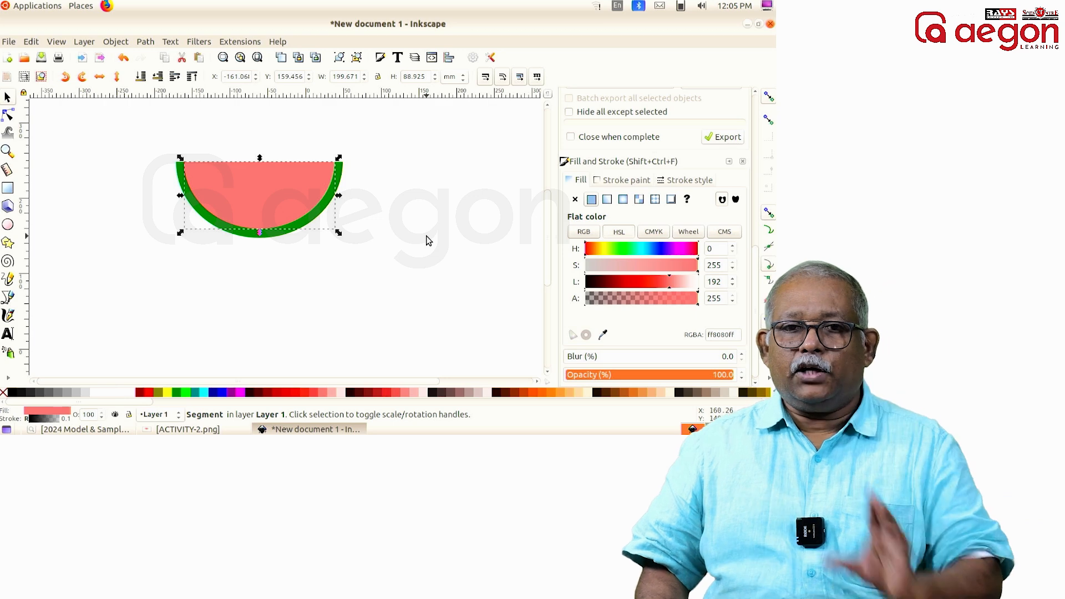
click(121, 45)
click(135, 87)
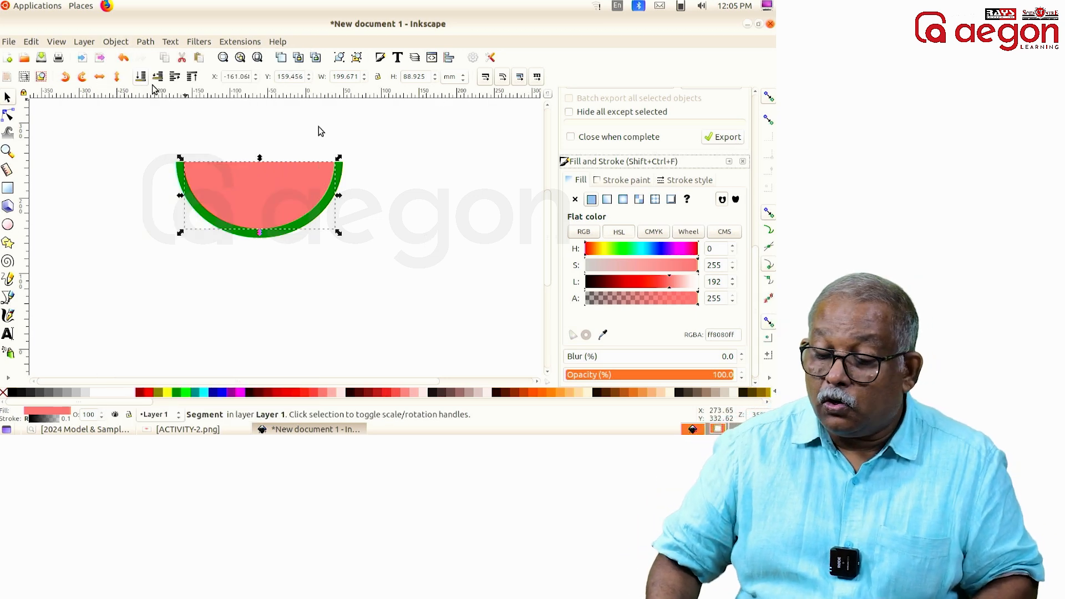
click(624, 201)
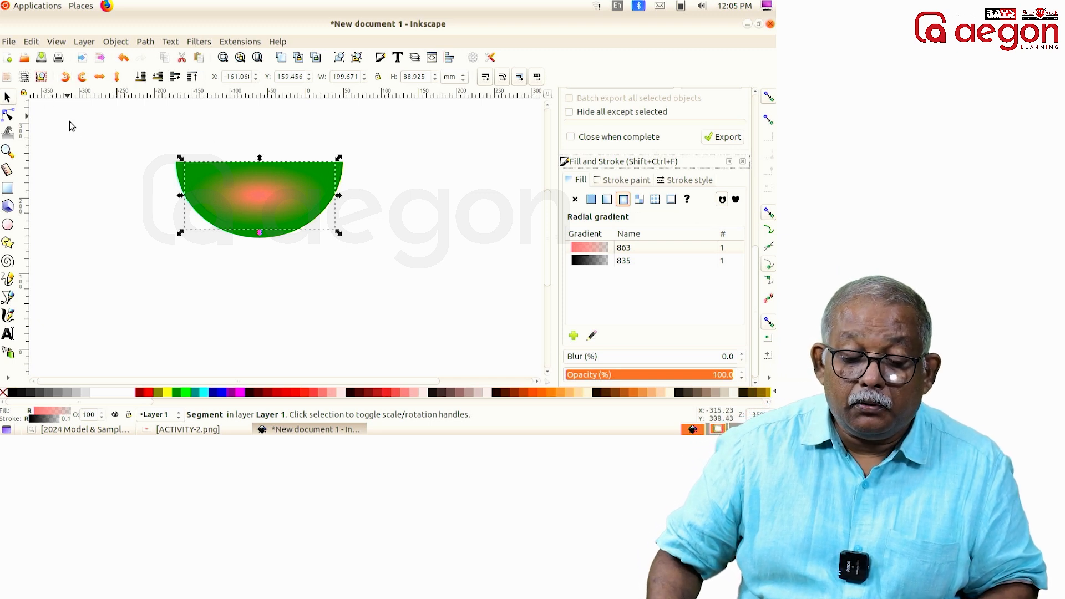
drag(242, 207, 391, 238)
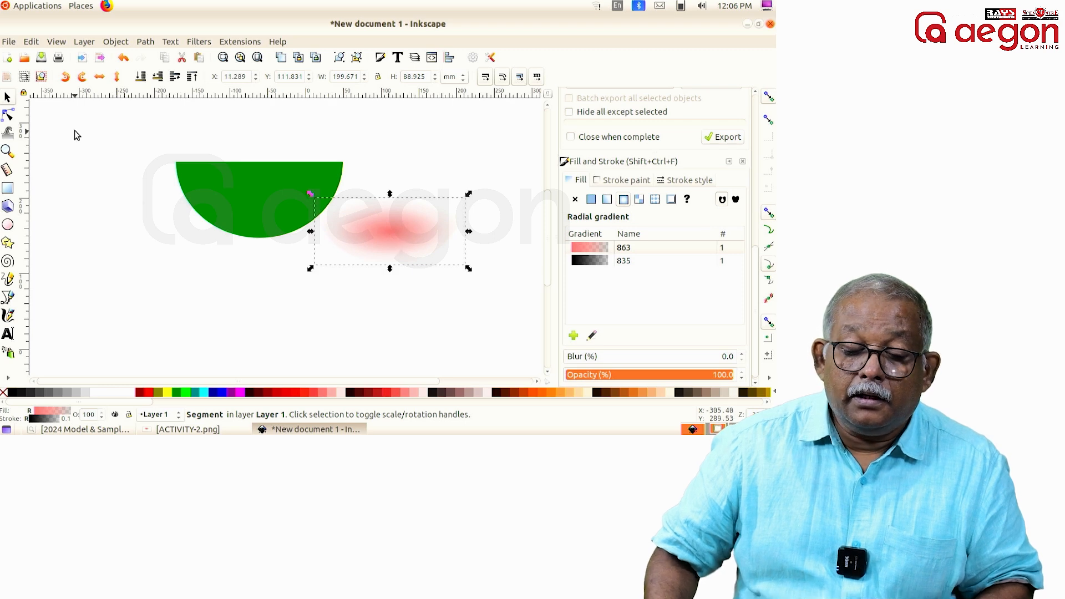
Step: Duplicate the green segment, fill the copy with light pink (#ffaaaa), and shrink it to about 174 by 77 mm, centred against the green's upper edge
click(211, 177)
right_click(213, 176)
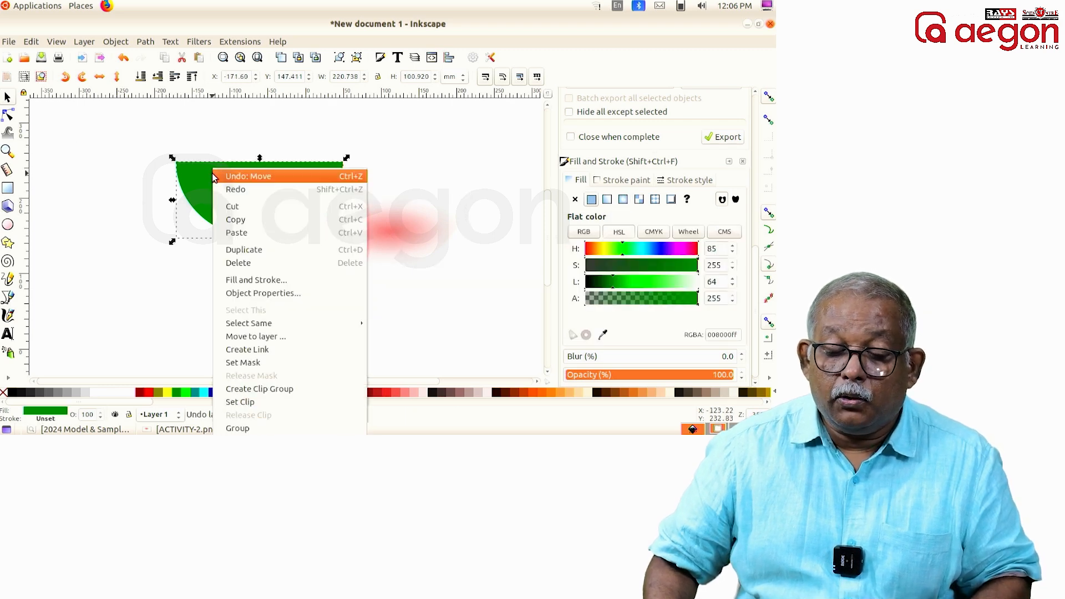
click(264, 251)
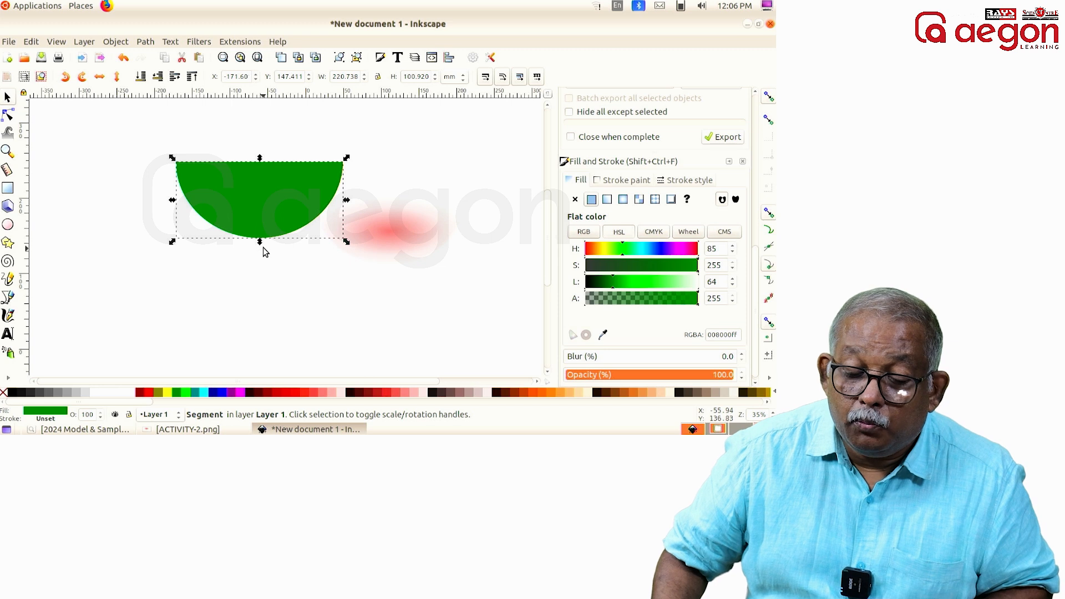
drag(172, 158, 187, 166)
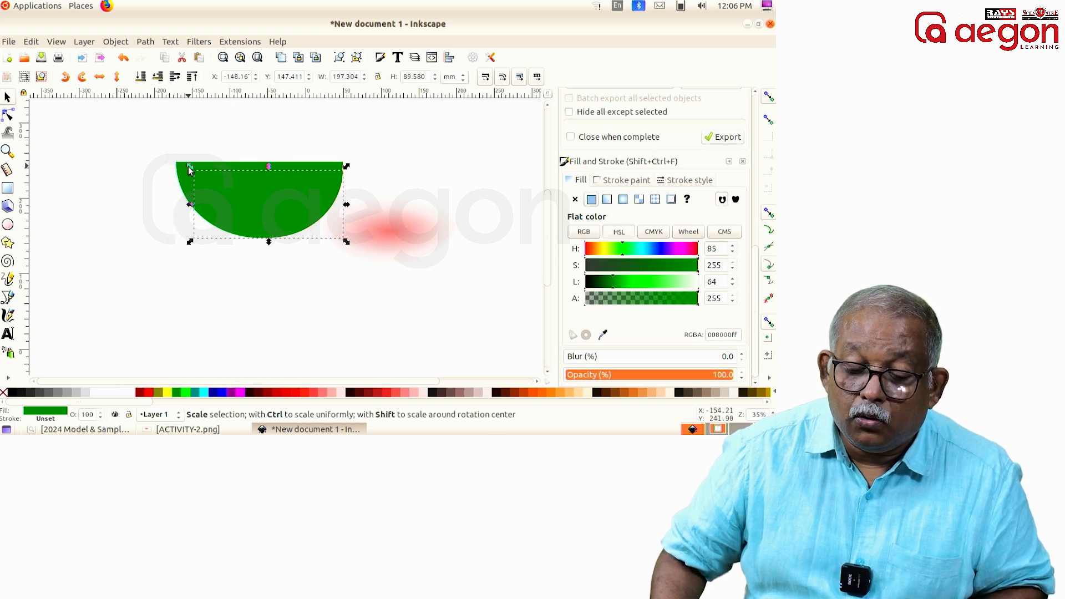
click(327, 391)
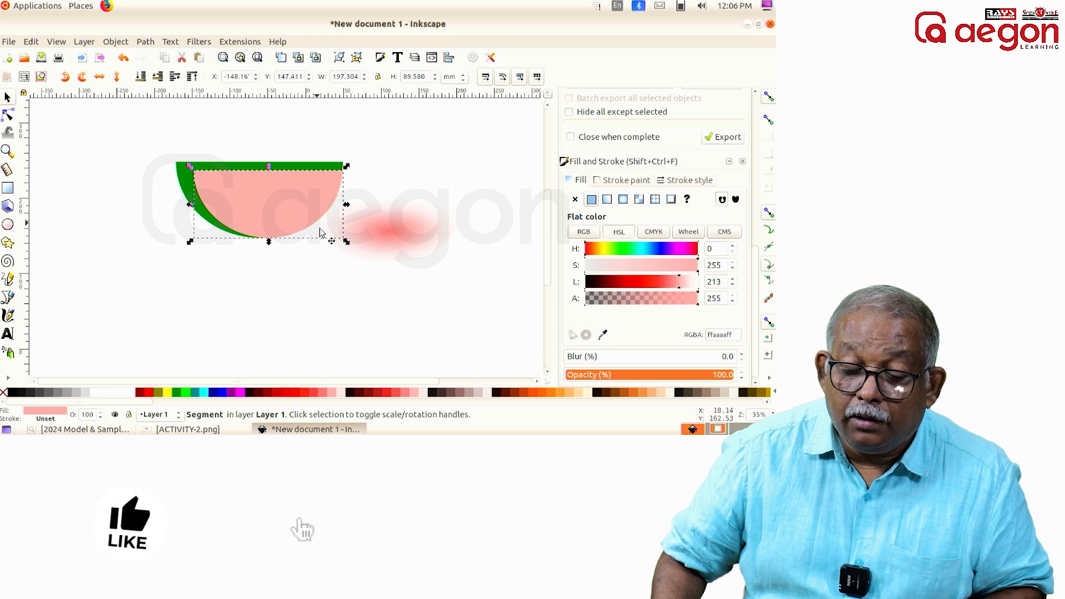
drag(346, 242, 327, 235)
drag(282, 197, 283, 189)
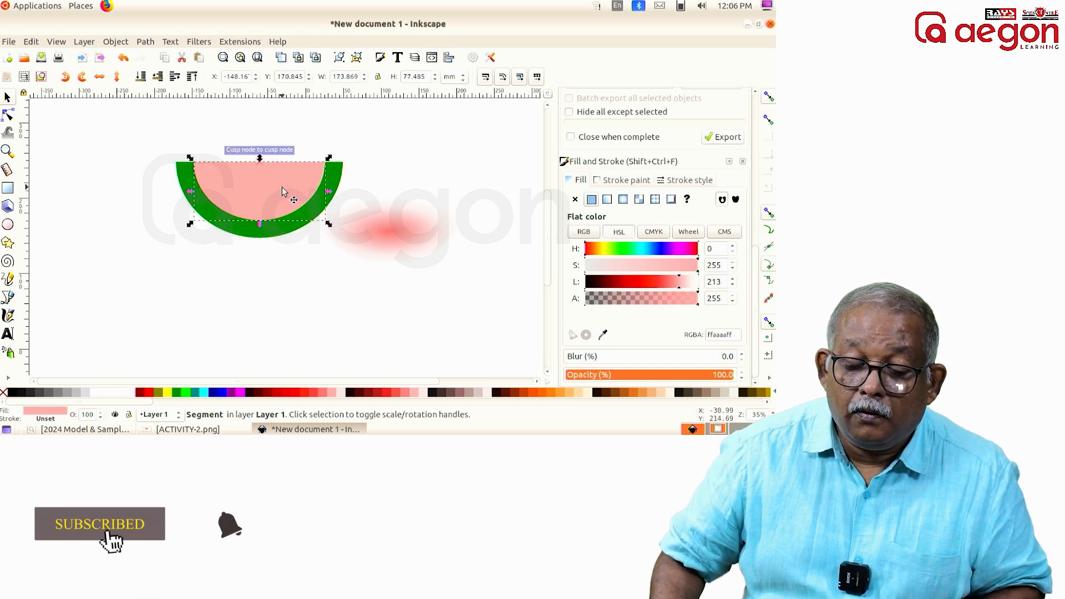
Step: Move the radial gradient segment back onto the green one and raise the pink segment in the stacking order
click(396, 237)
drag(396, 237, 270, 181)
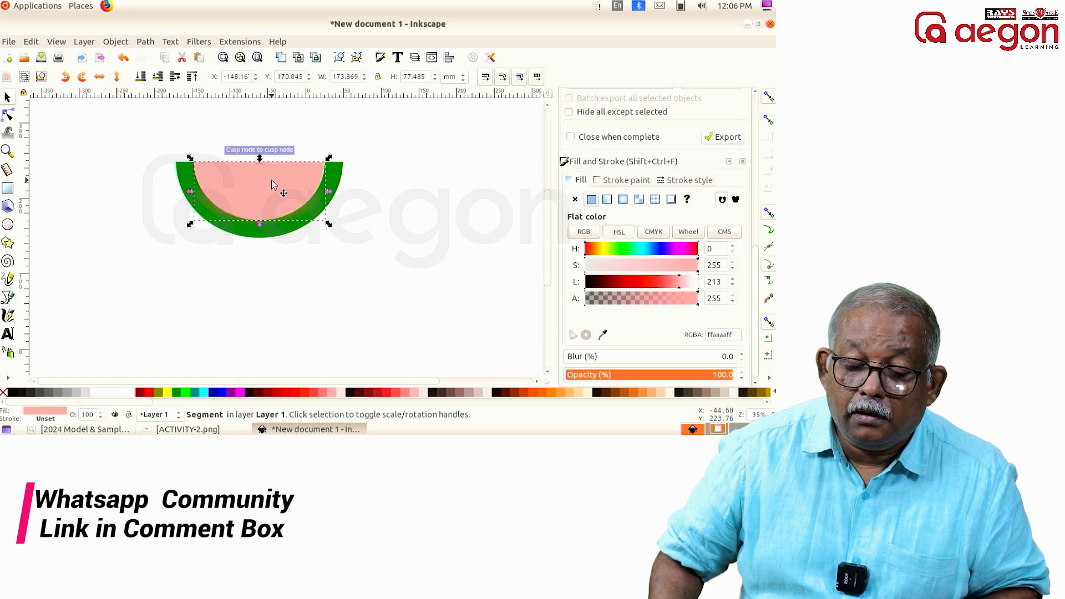
right_click(271, 168)
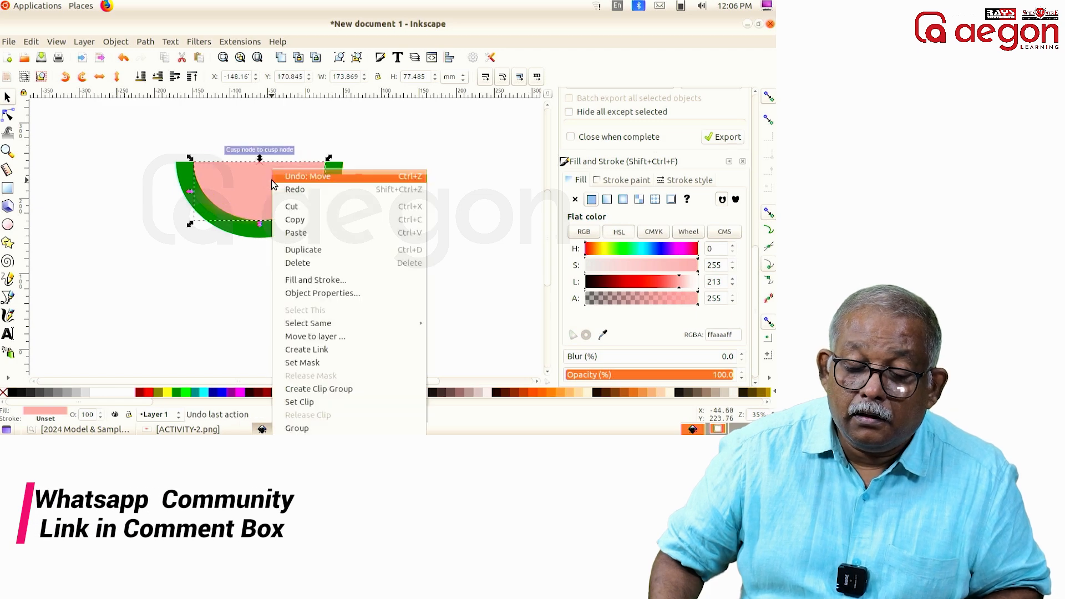
click(435, 147)
click(115, 42)
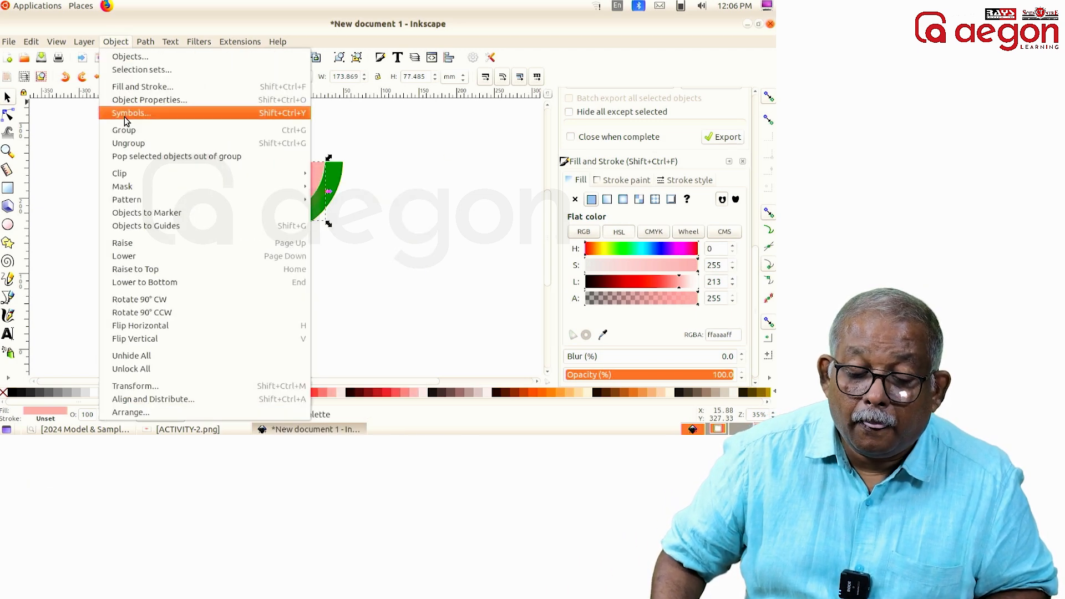
click(151, 242)
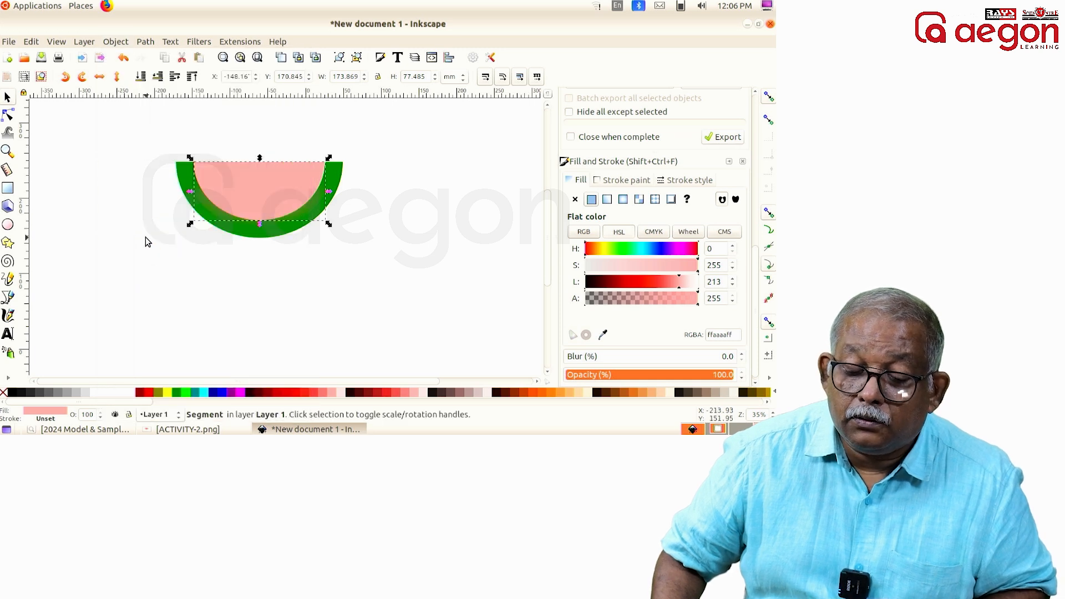
Step: Move the pink segment down out of the way and raise the radial gradient segment above it
drag(245, 201, 250, 230)
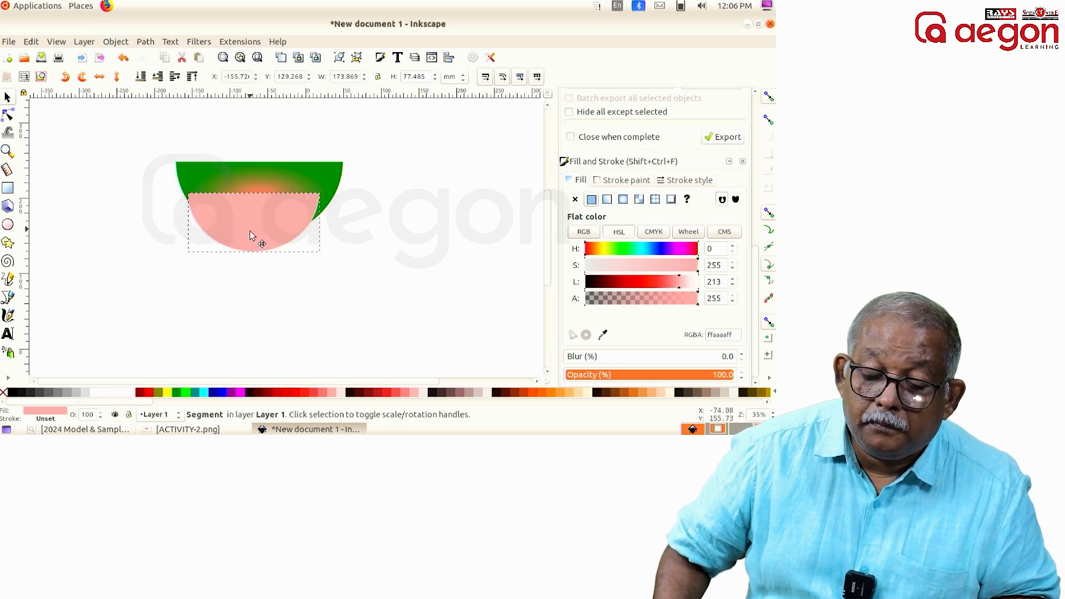
click(268, 185)
click(107, 47)
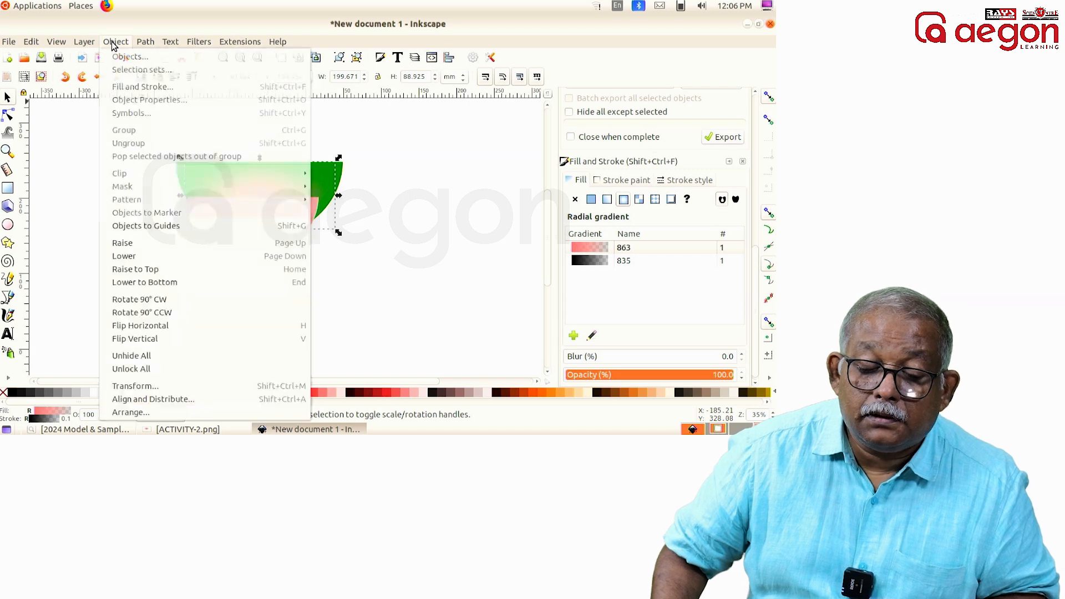
click(154, 243)
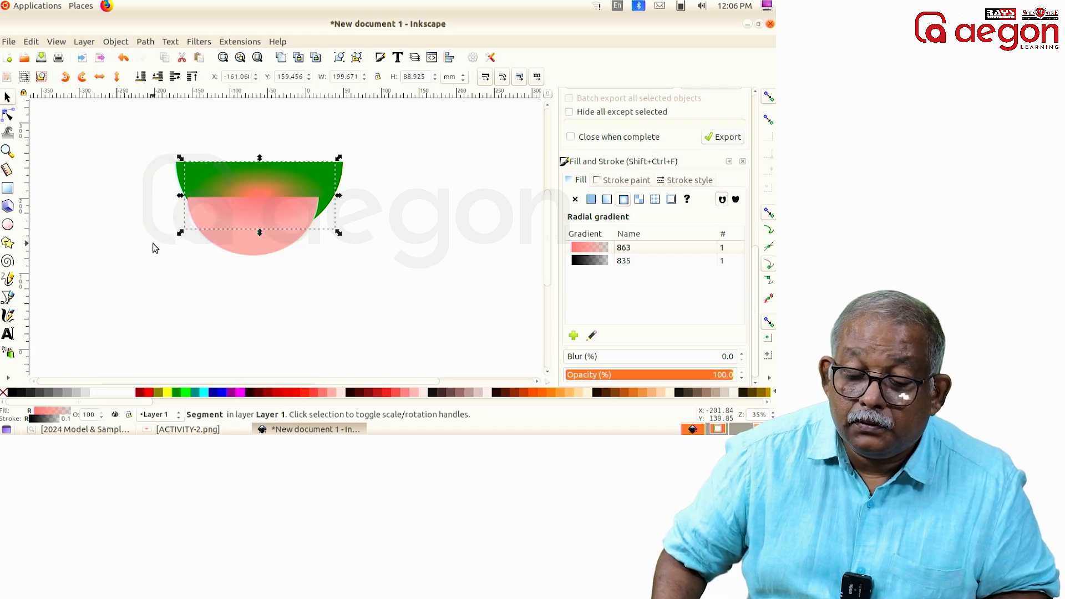
Step: Move the pink segment back inside the green rind, centred against its upper edge, and clear the selection
click(257, 249)
drag(256, 249, 273, 213)
drag(308, 176, 308, 176)
click(421, 165)
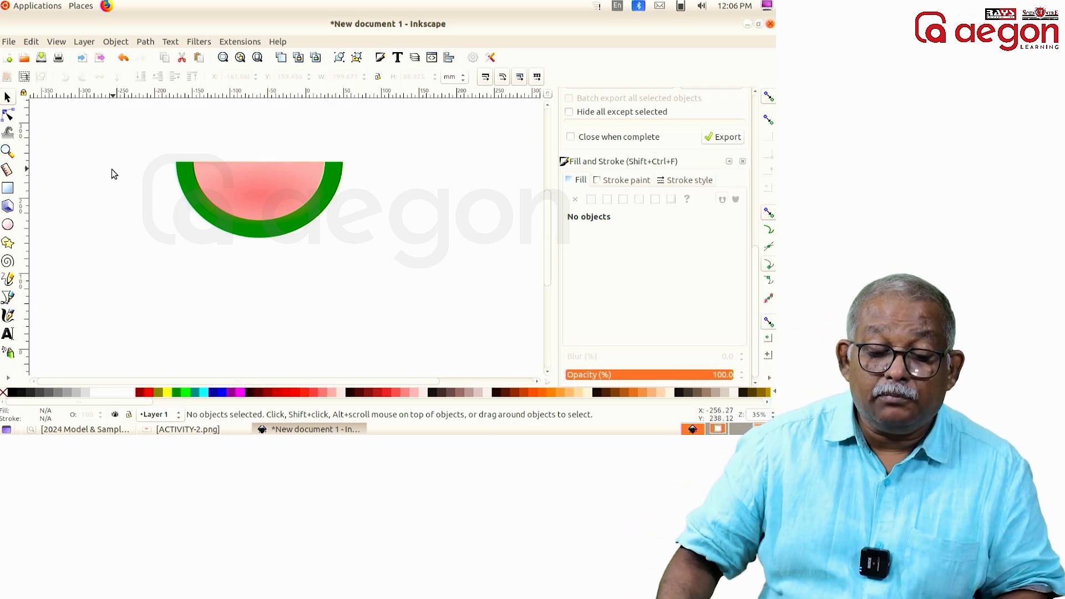
Step: Draw a full ellipse with a 360-degree end angle, about 52 by 53 mm, in the empty area beside the slice's upper-left corner
click(8, 224)
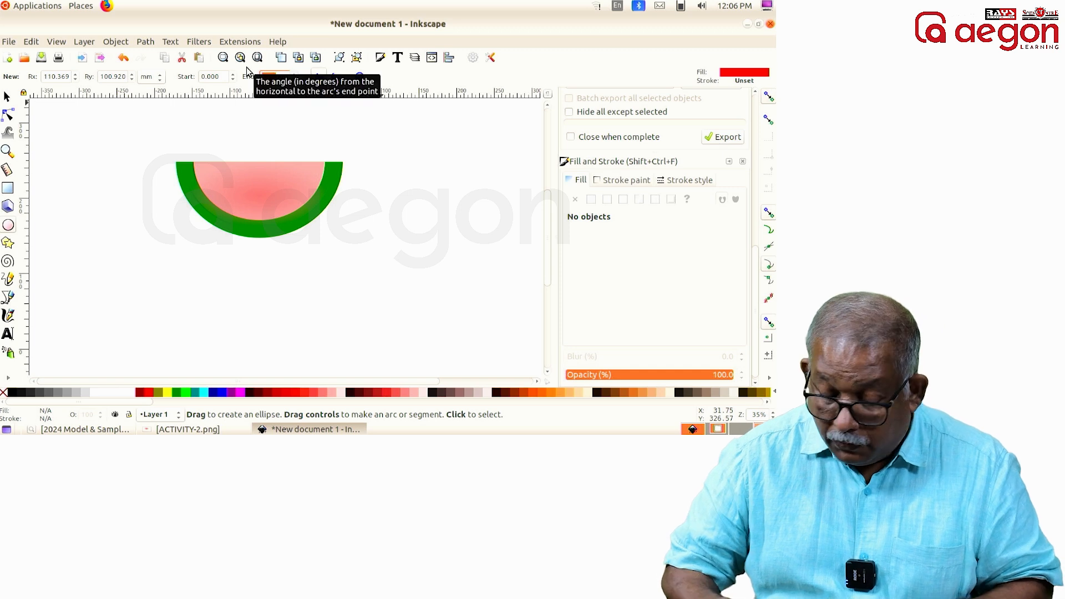
text(36000)
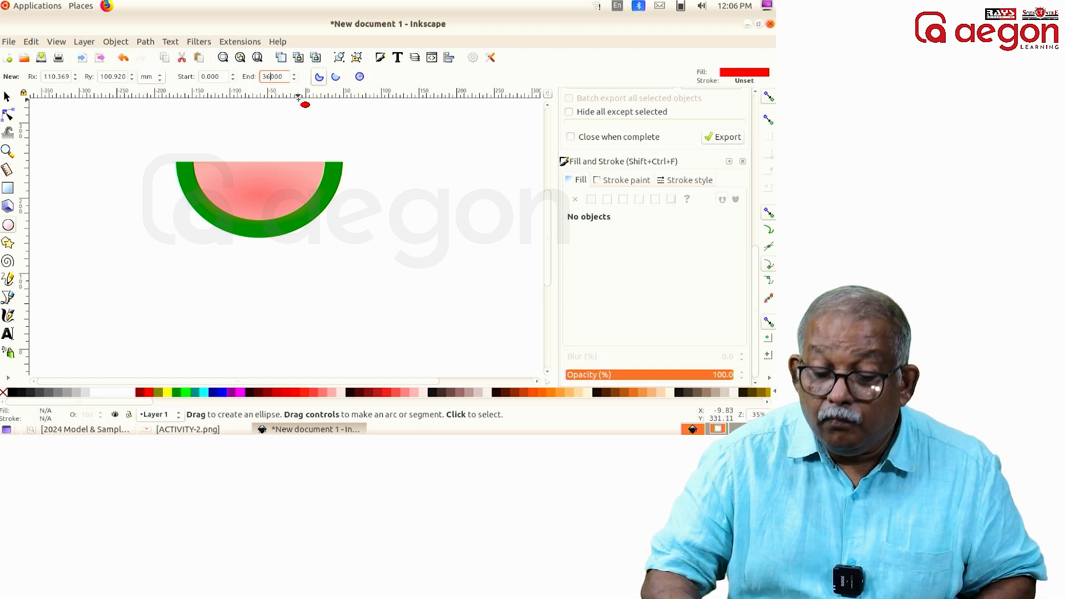
drag(93, 133, 133, 172)
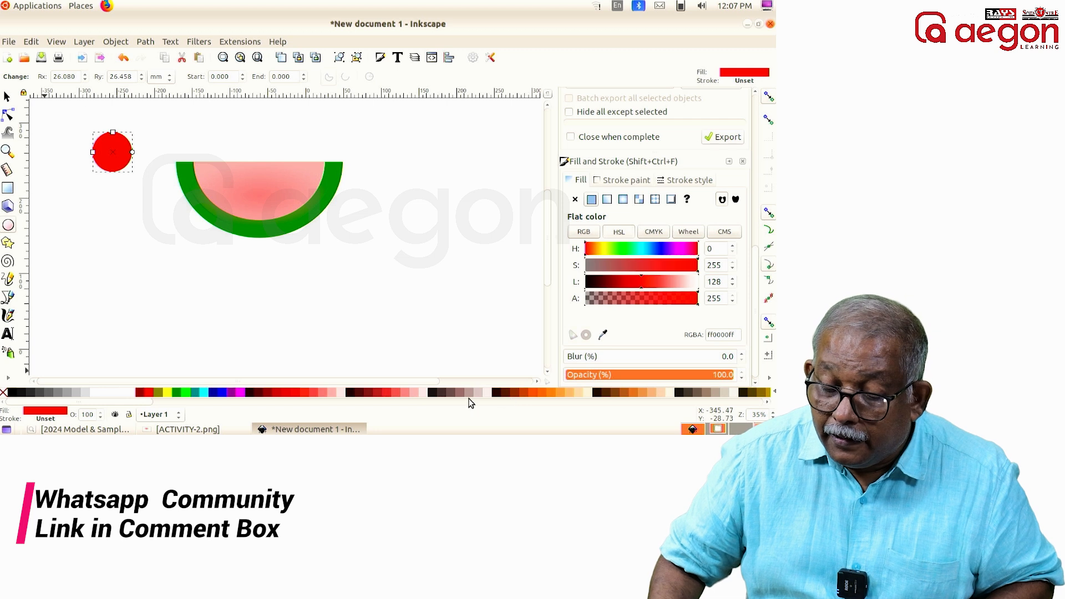
Step: Fill the ellipse with black, shrink it to about 14 by 20 mm, and place it as a seed in the pink flesh's upper left
click(13, 392)
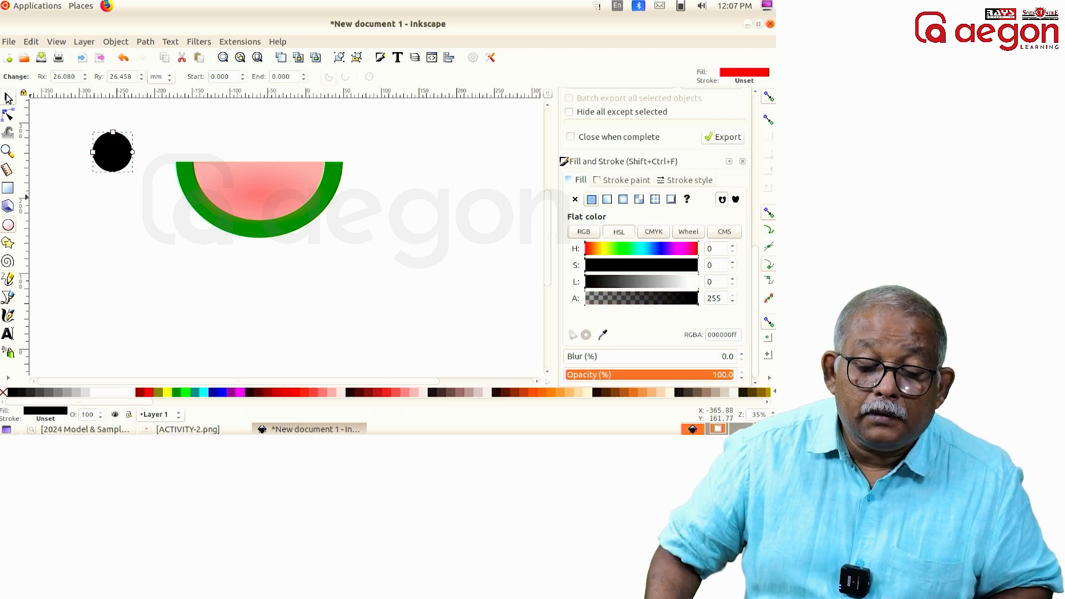
key(s)
drag(92, 130, 225, 176)
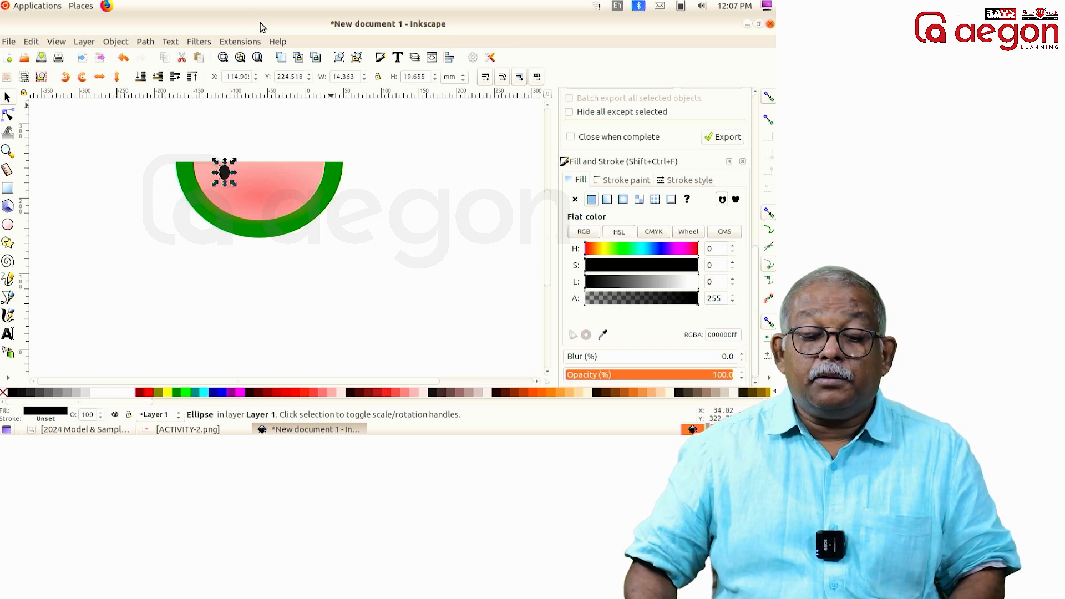
Step: Duplicate the black seed twice, placing the copies in a descending curve from the first seed to the flesh's middle
right_click(225, 173)
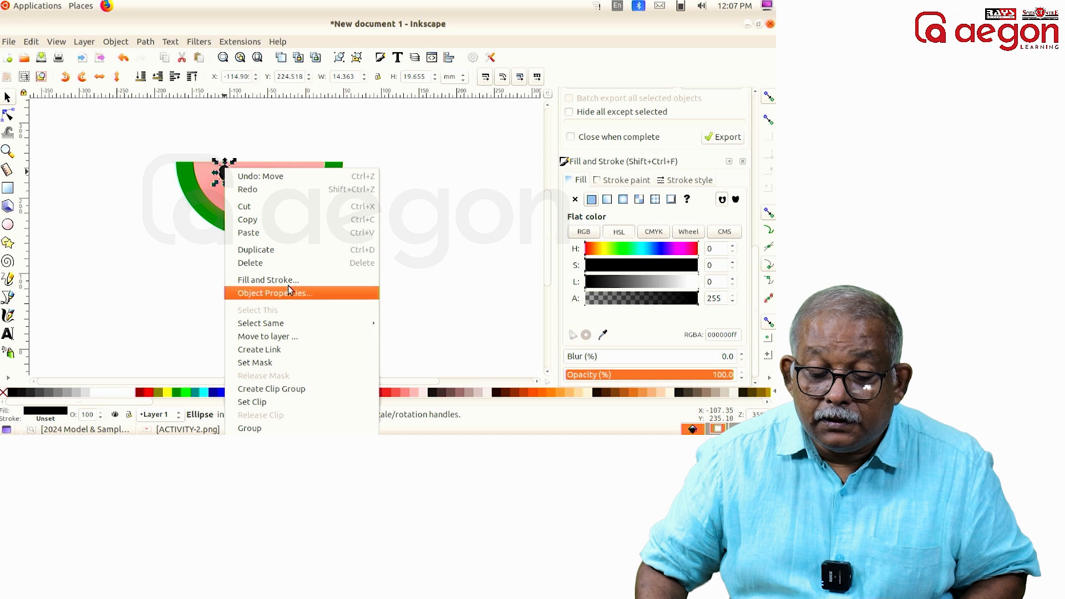
click(291, 248)
drag(224, 174, 244, 184)
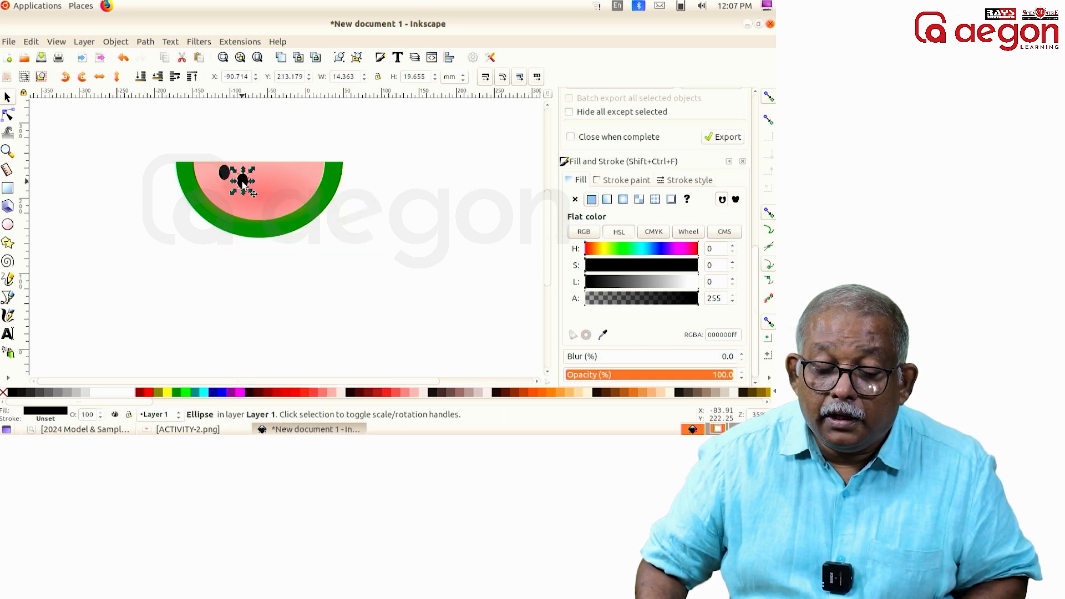
right_click(244, 184)
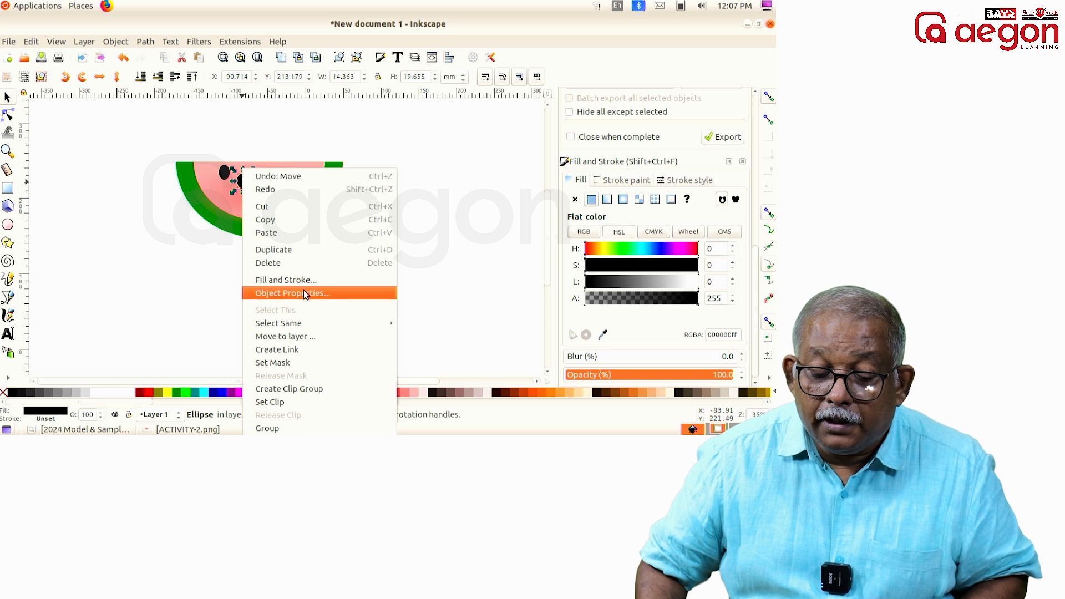
click(298, 250)
drag(245, 181, 268, 184)
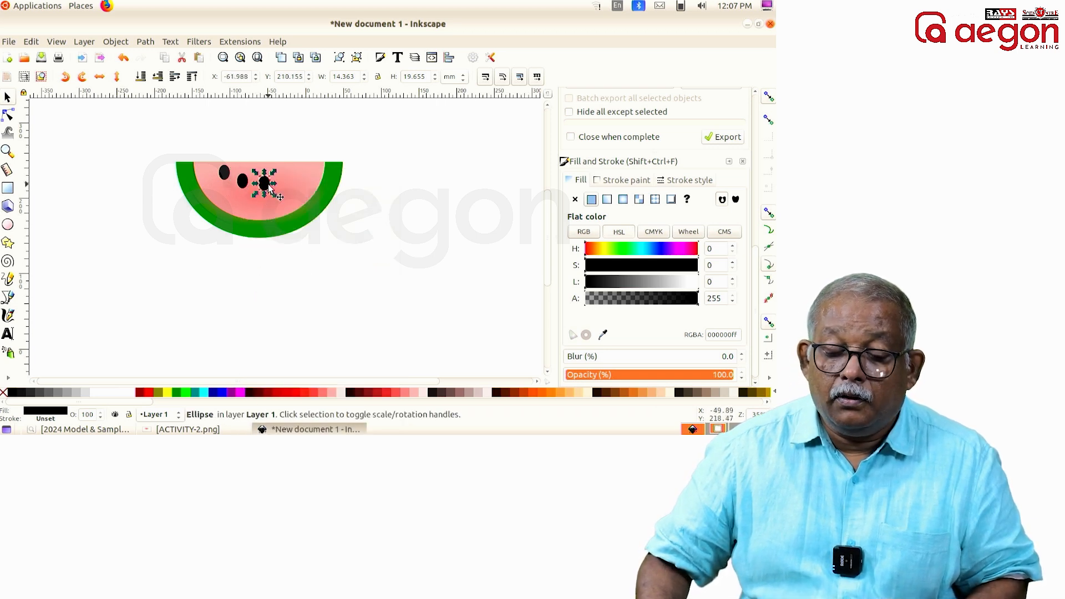
Step: Make two more seed copies, placing them in a rising curve from the middle seed toward the flesh's upper right
right_click(268, 188)
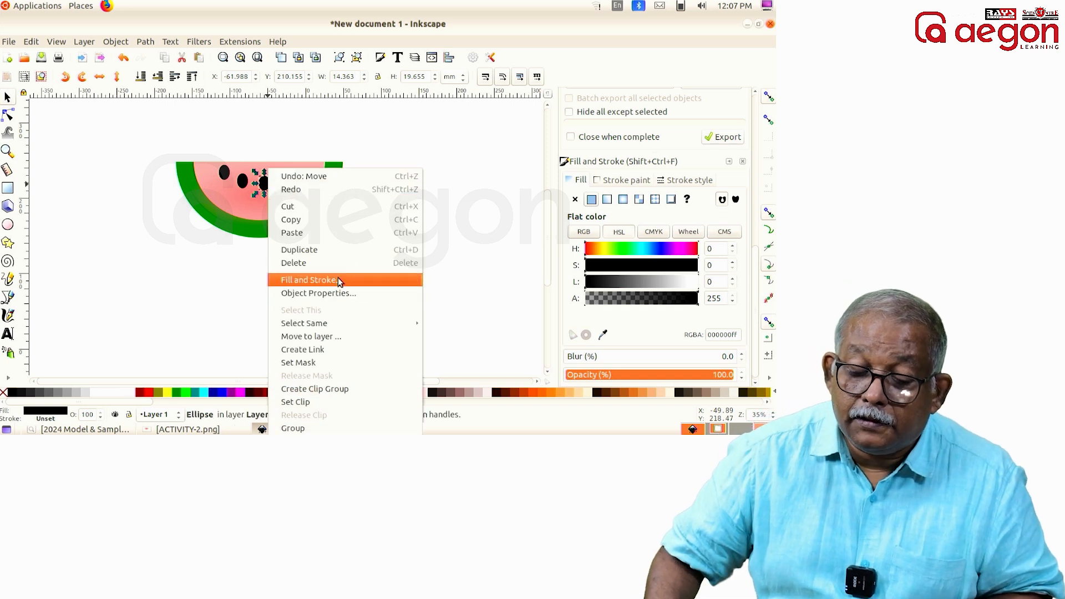
click(345, 248)
drag(270, 183, 284, 179)
right_click(282, 178)
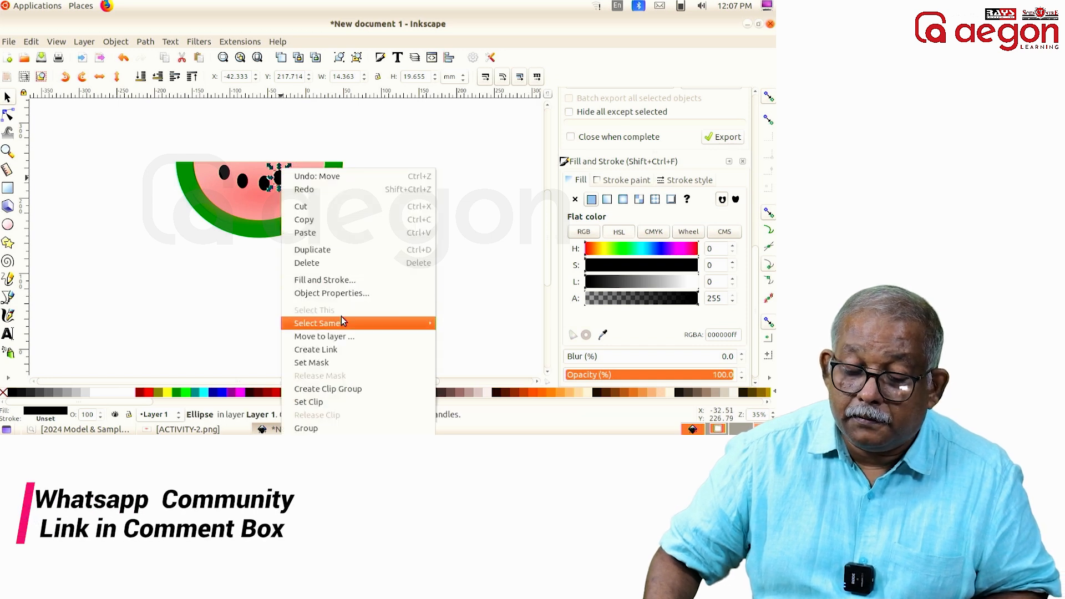
click(335, 249)
drag(281, 182, 295, 174)
Step: Move the middle seed slightly down to even out the curve of seeds, and clear the selection
click(279, 180)
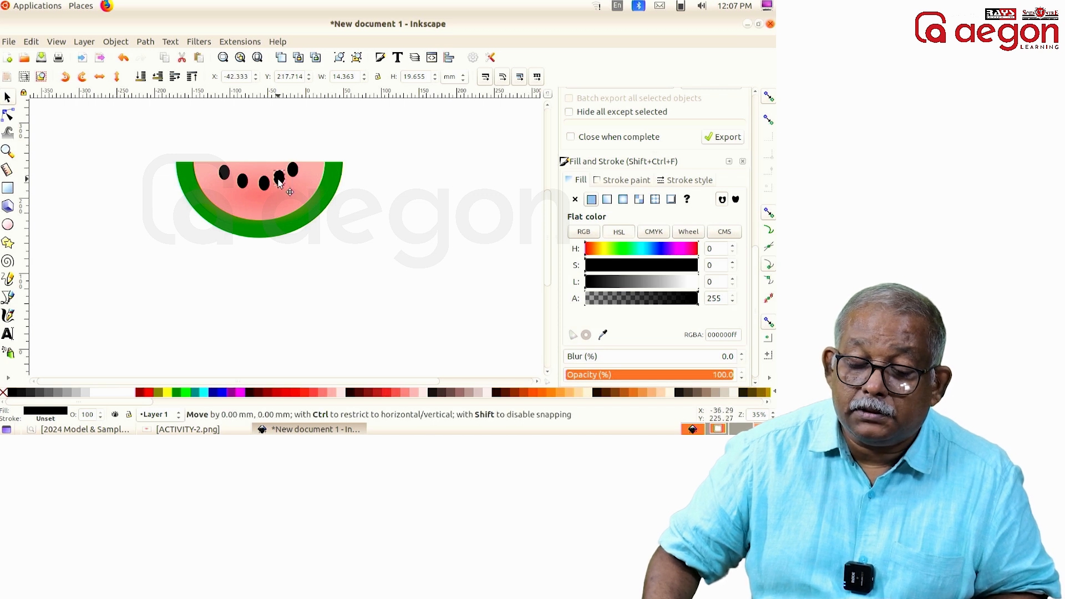
click(265, 190)
drag(265, 190, 262, 191)
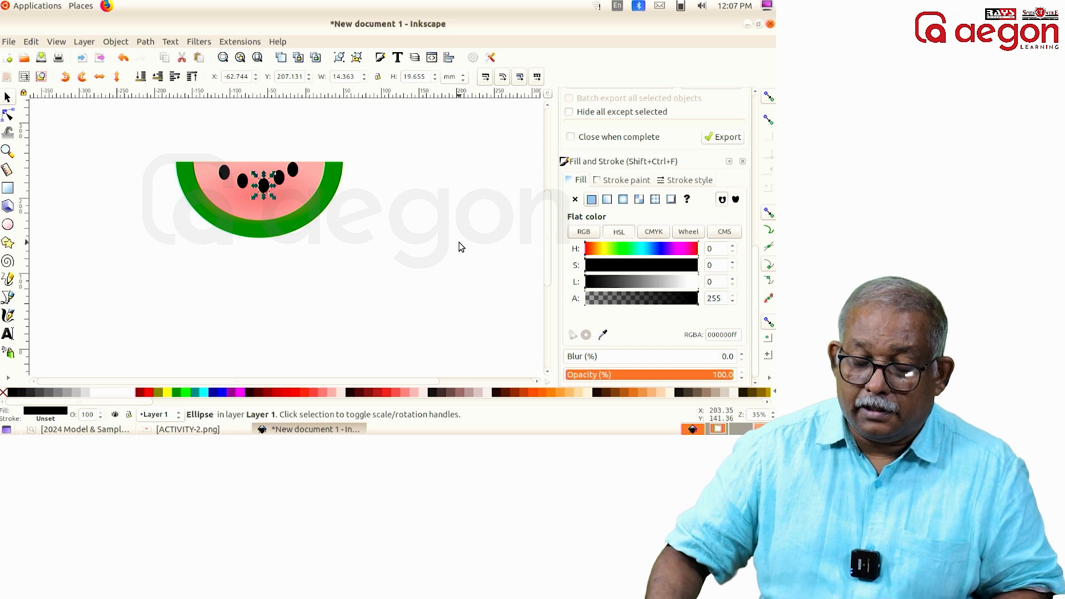
click(452, 239)
Step: Select all the rind, flesh and seed objects of the watermelon slice and group them
drag(129, 136, 413, 288)
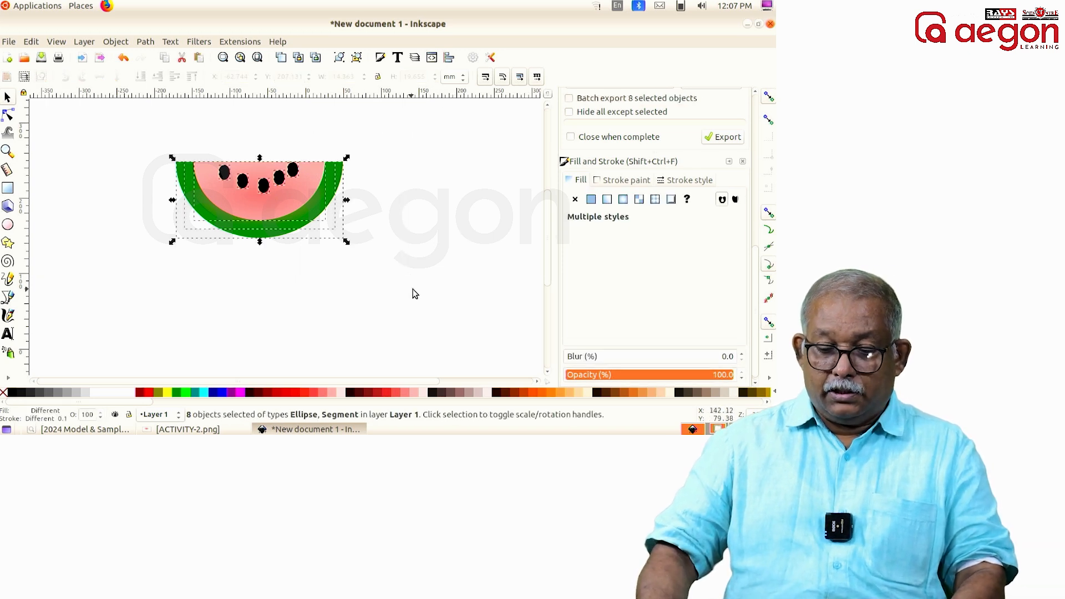
click(118, 43)
click(140, 133)
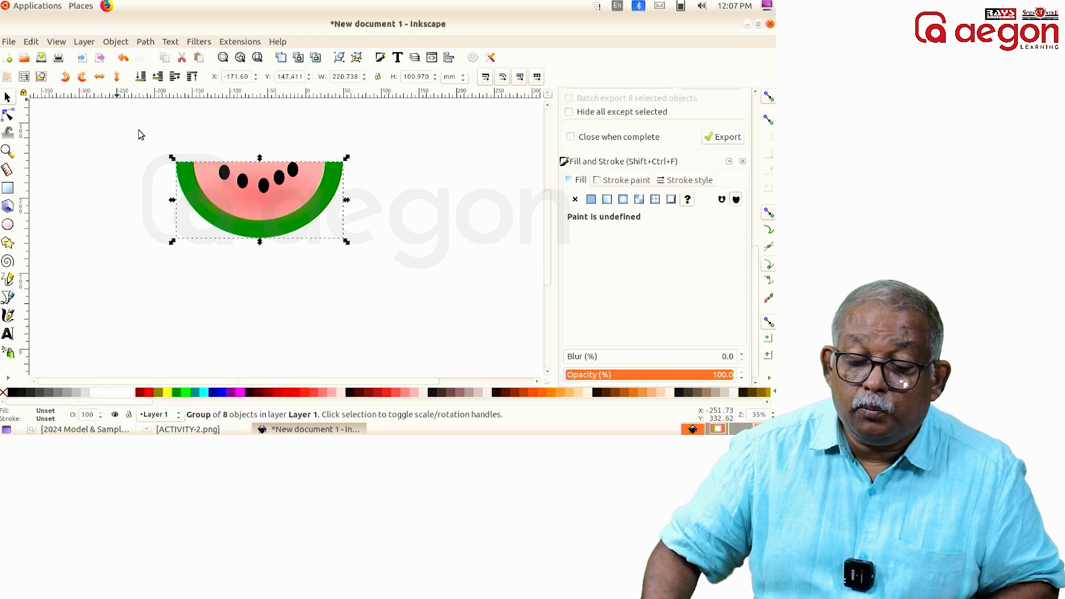
Step: Save the drawing as 234577_3.svg in the Exam10 folder inside ghss, and clear the selection
click(9, 43)
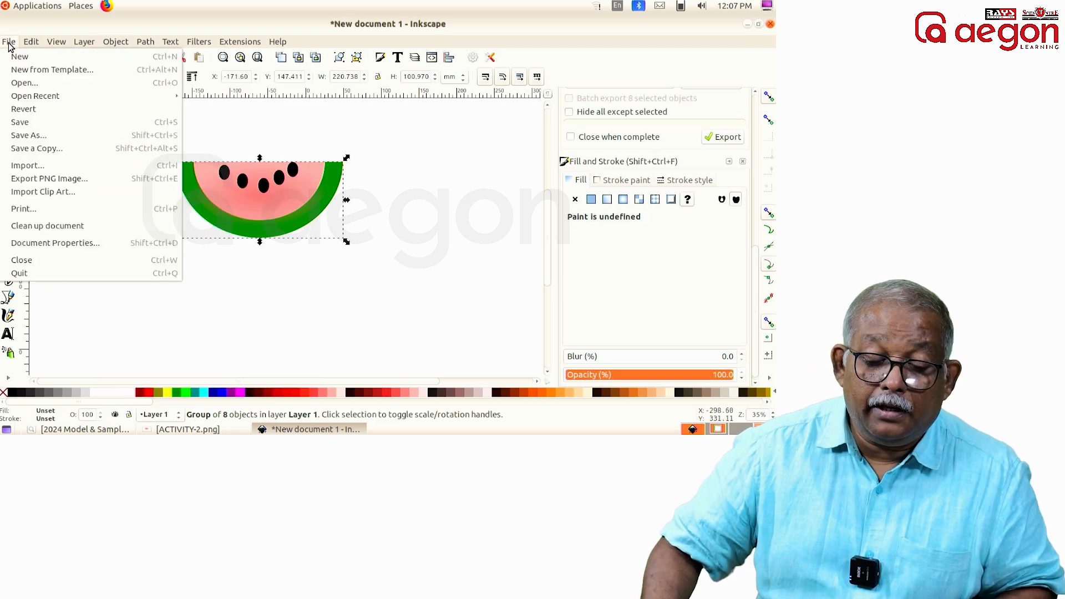
click(32, 123)
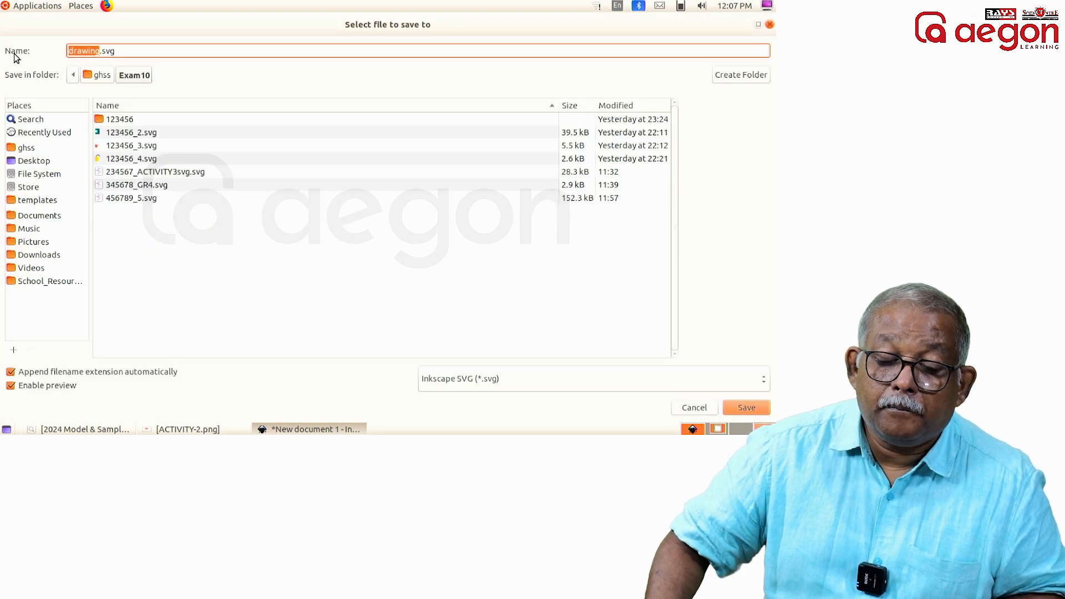
click(33, 150)
click(138, 76)
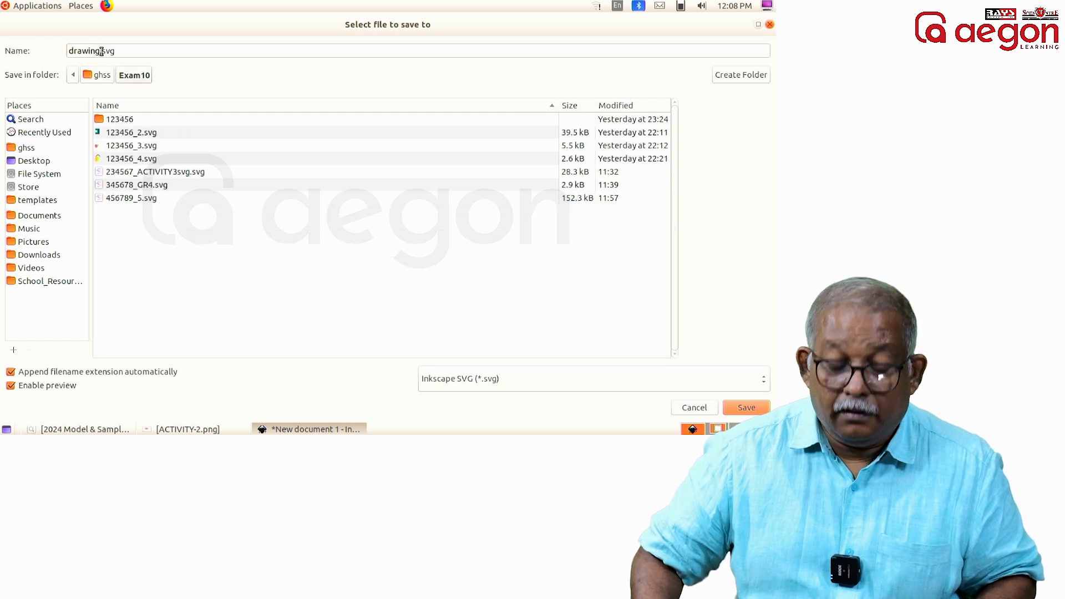
double_click(102, 51)
text(2345)
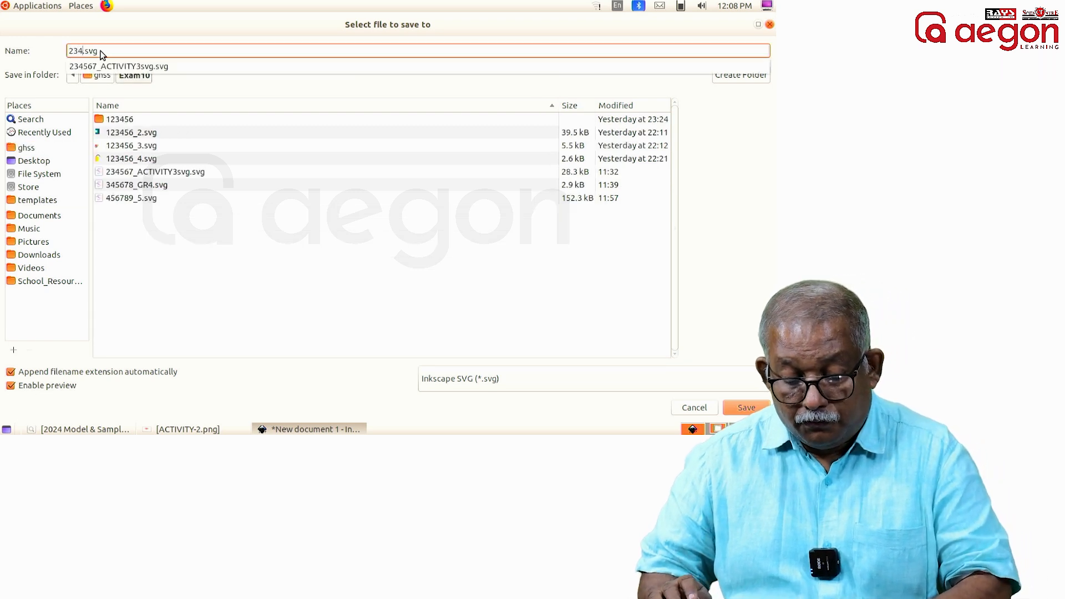
text(77_3)
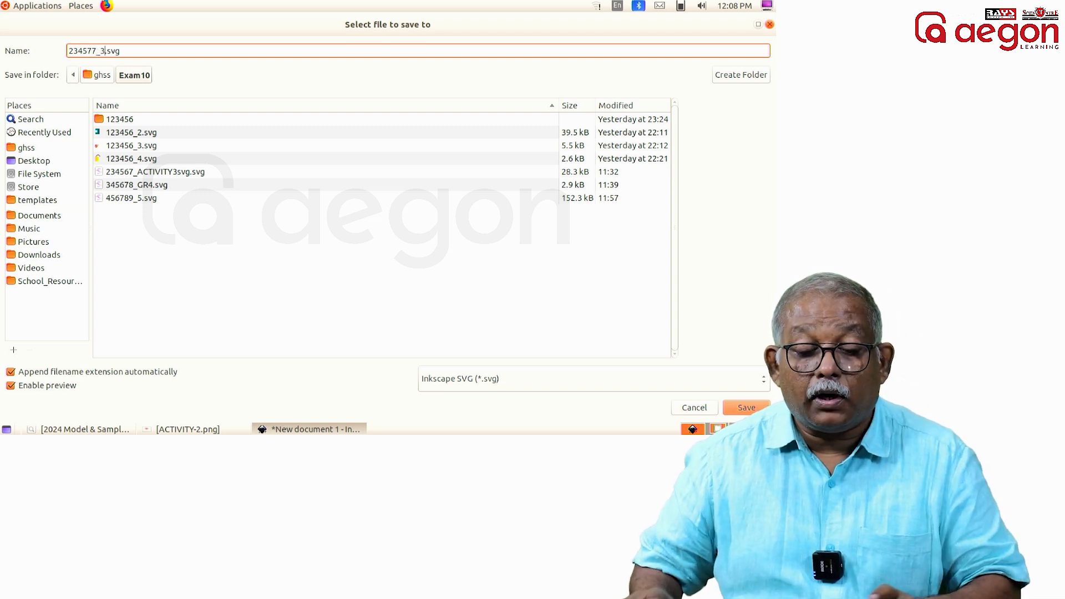
click(746, 408)
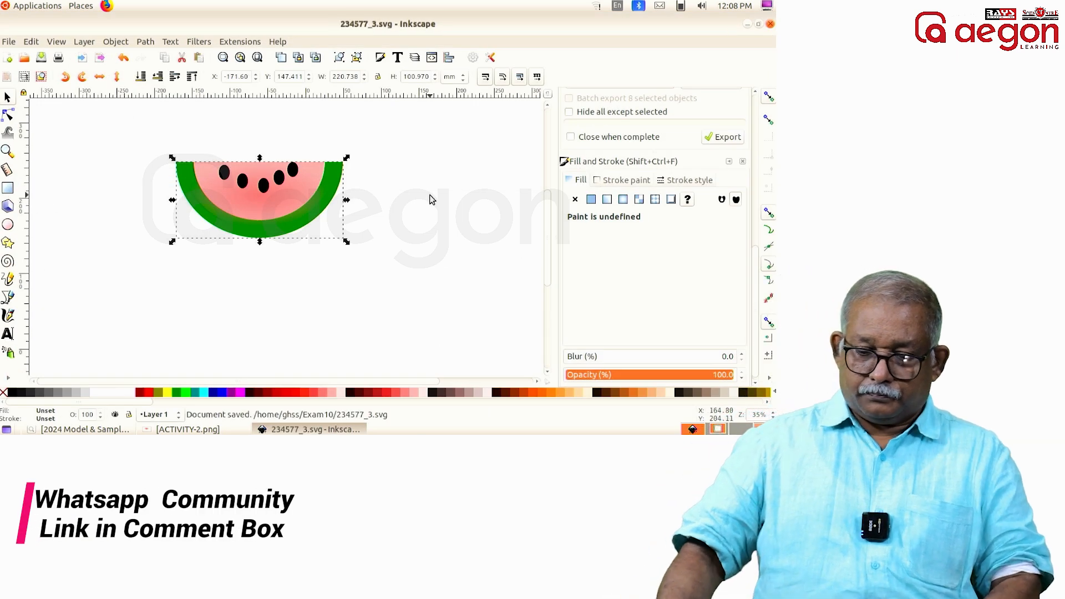
key(Escape)
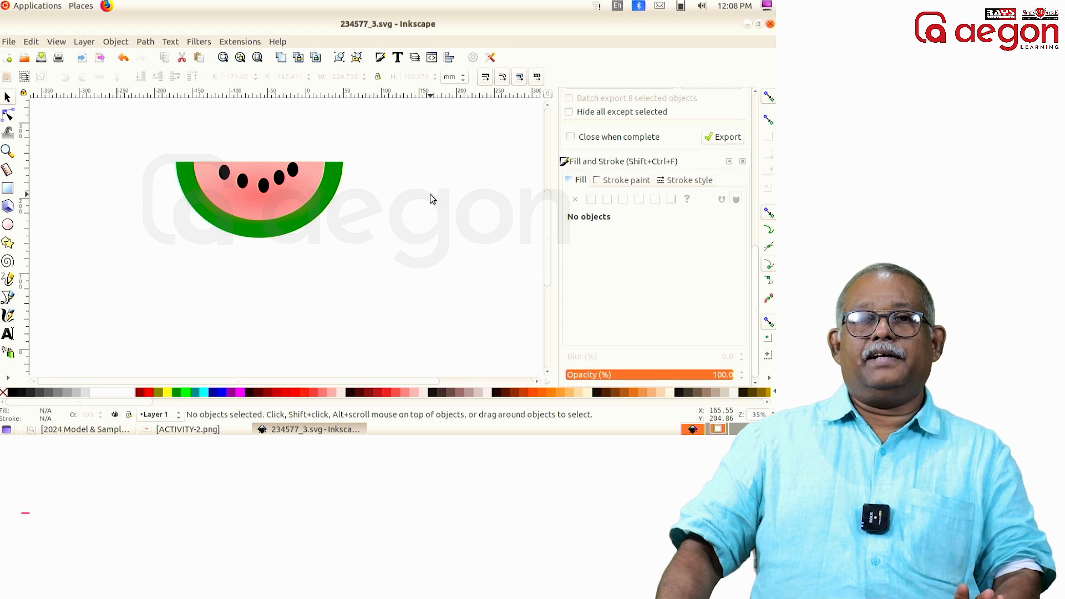